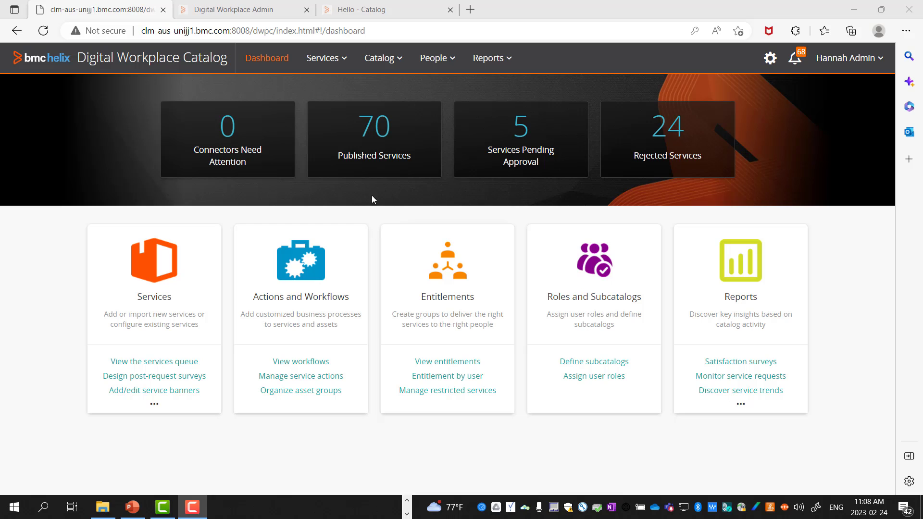
From Services > Banners, create a new banner named 'Hero Banner 1' and open its editor.
{"action": "left_click", "coordinate": [321, 58]}
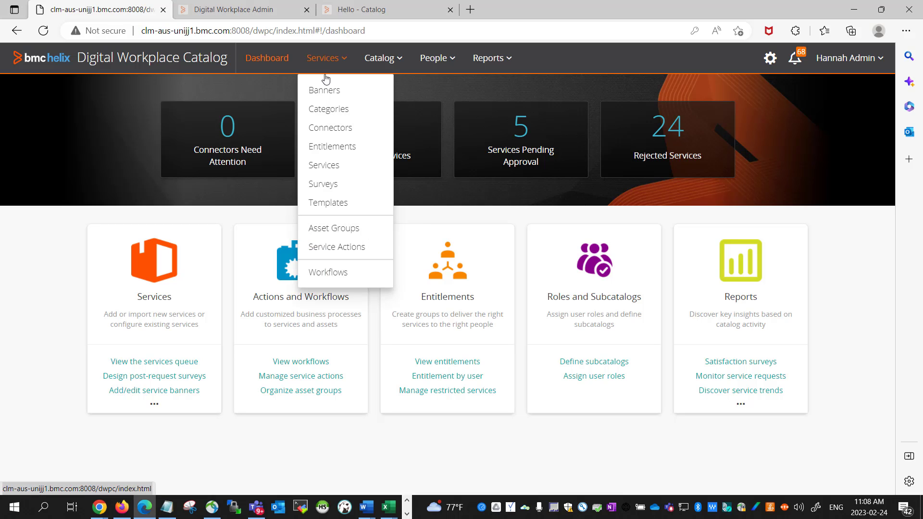
{"action": "left_click", "coordinate": [325, 91]}
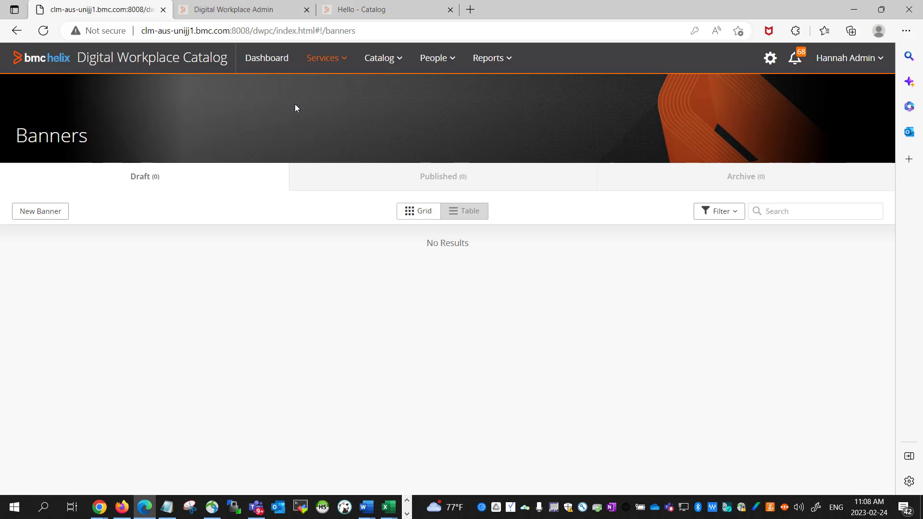
{"action": "left_click", "coordinate": [51, 214]}
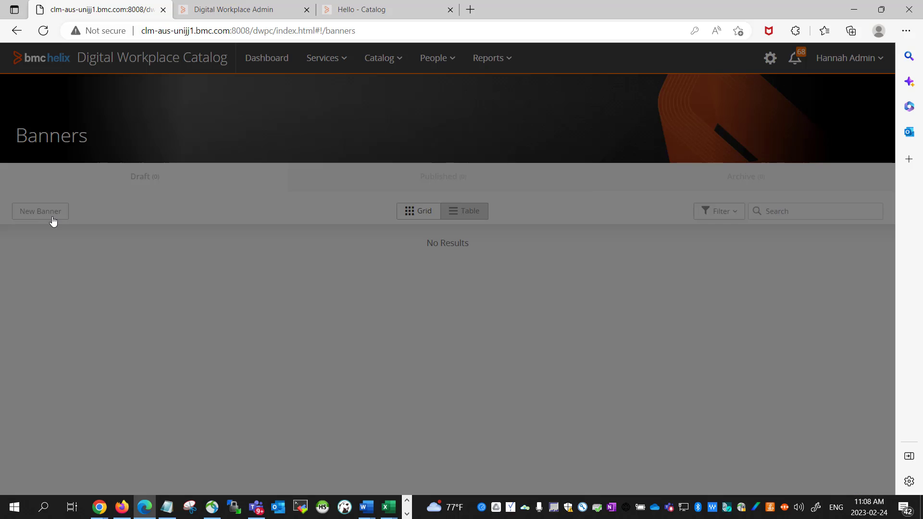
{"action": "left_click", "coordinate": [429, 145]}
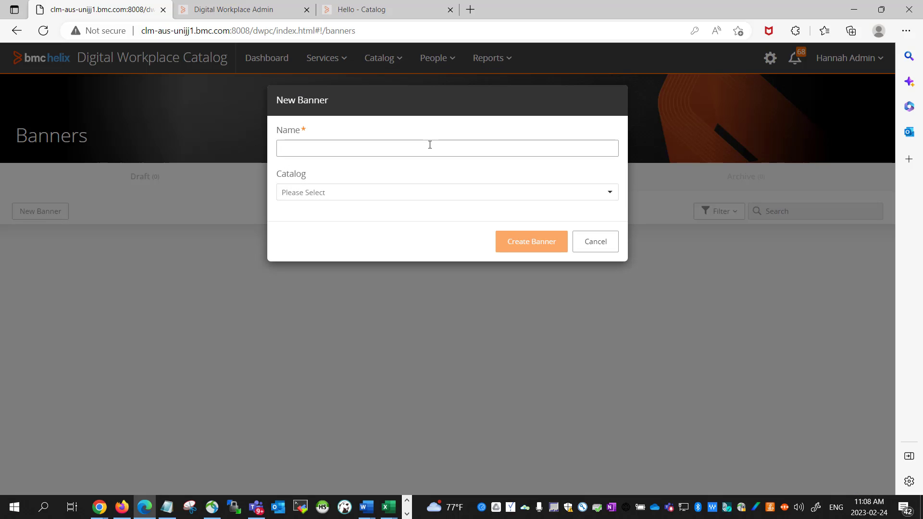
{"action": "type", "text": "Hero Ba"}
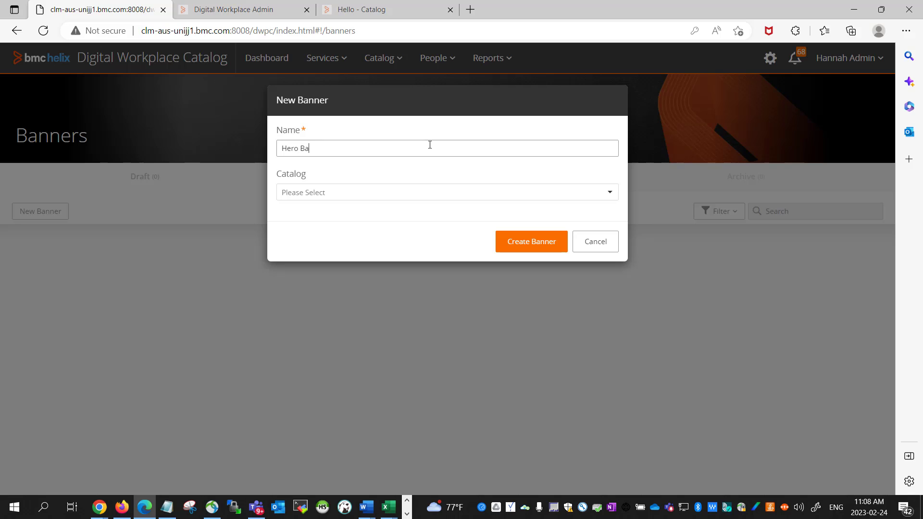
{"action": "type", "text": "nner 1"}
{"action": "left_click", "coordinate": [532, 240]}
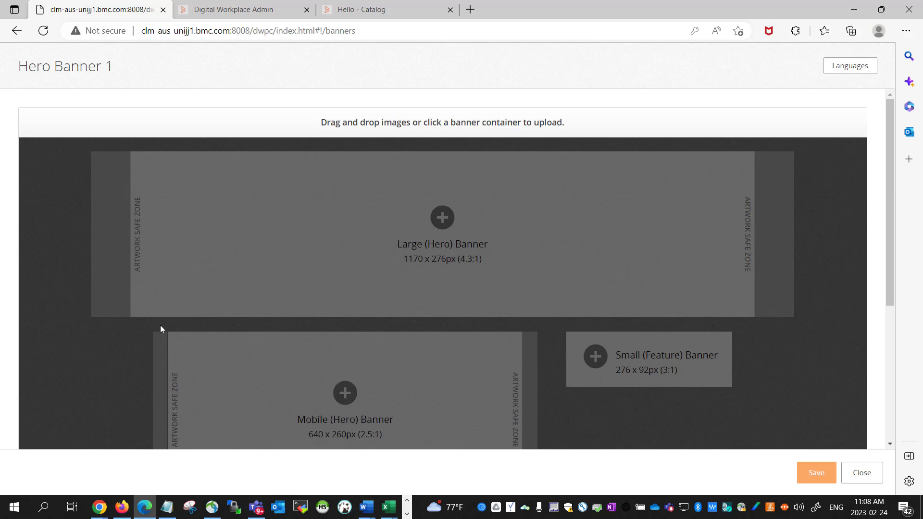
{"action": "scroll", "coordinate": [278, 305], "scroll_direction": "down", "scroll_amount": 1}
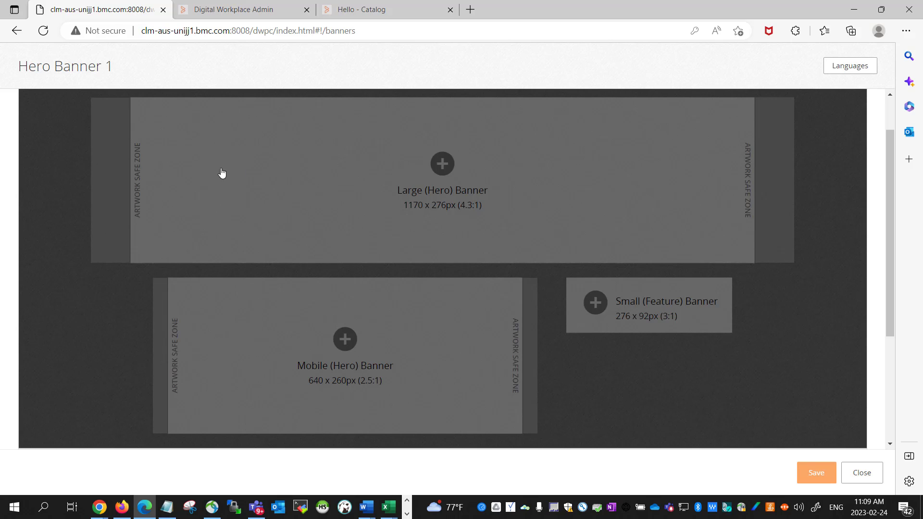
Load the Productivity hero image (Hero banner.png) into the Large (Hero) banner slot.
{"action": "left_click", "coordinate": [454, 169]}
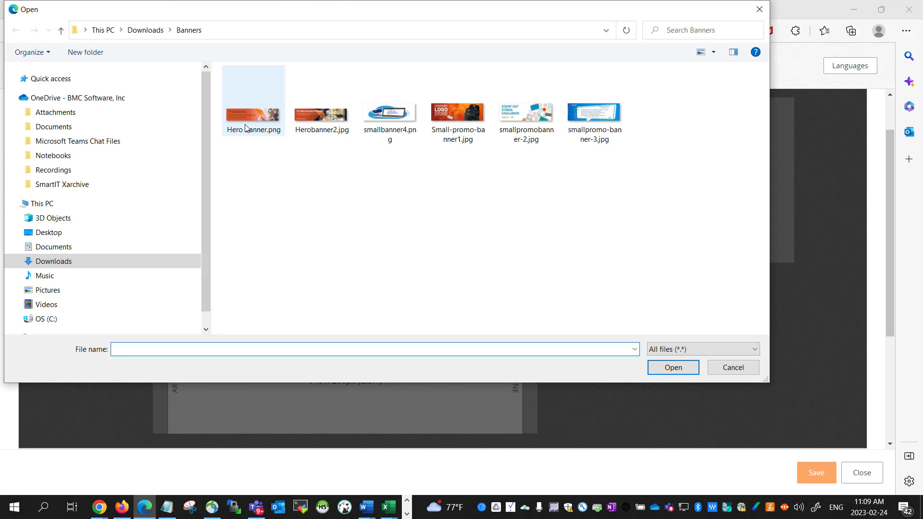
{"action": "left_click", "coordinate": [245, 128]}
{"action": "left_click", "coordinate": [669, 370]}
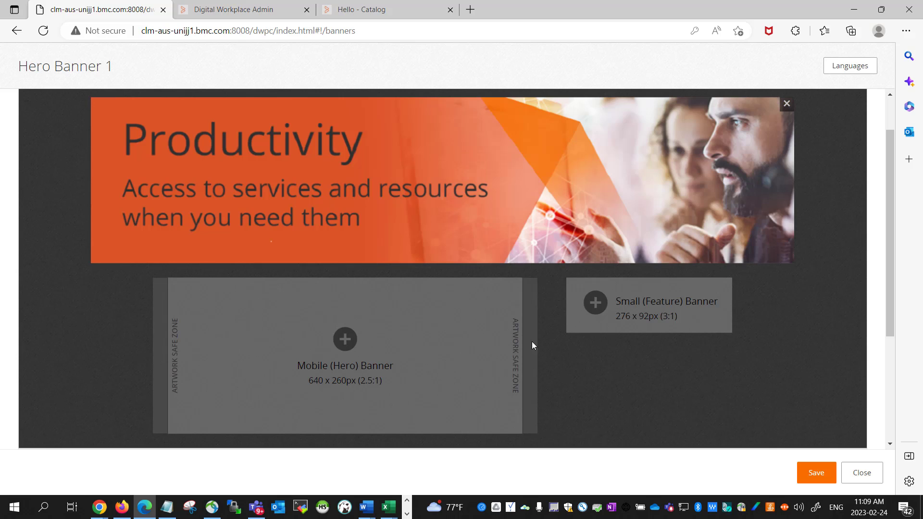
{"action": "scroll", "coordinate": [829, 317], "scroll_direction": "down", "scroll_amount": 2}
{"action": "scroll", "coordinate": [830, 316], "scroll_direction": "down", "scroll_amount": 2}
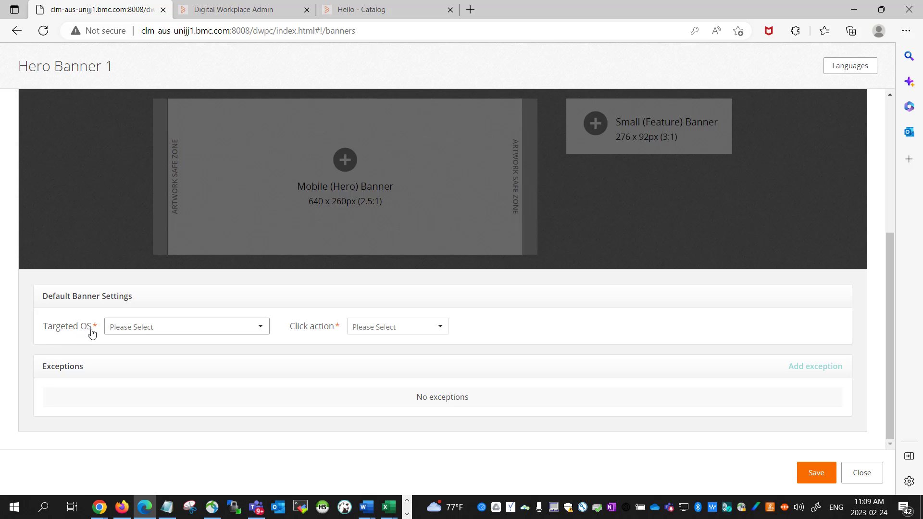
{"action": "left_click", "coordinate": [147, 327]}
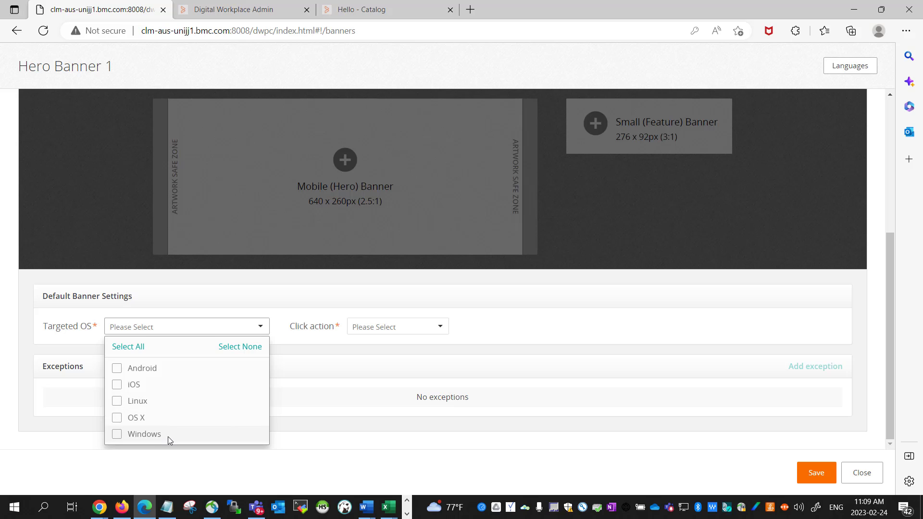
{"action": "left_click", "coordinate": [130, 347]}
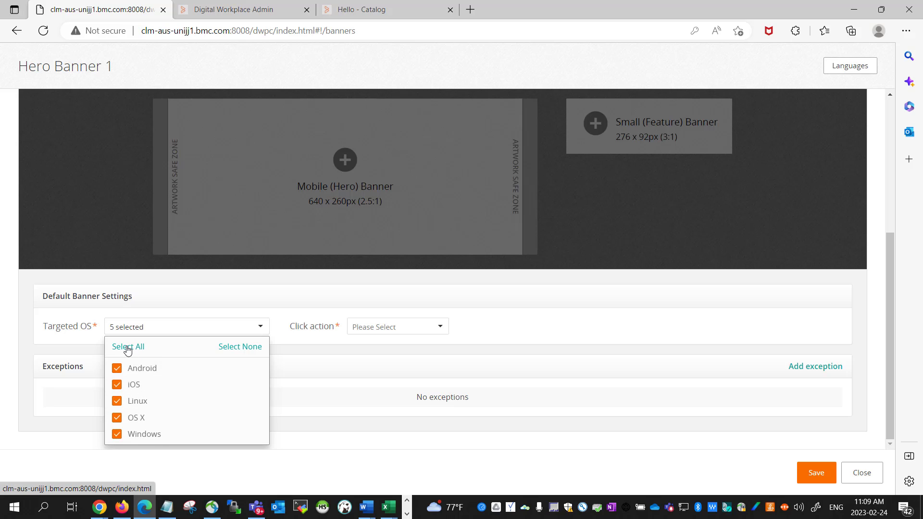
{"action": "left_click", "coordinate": [219, 306]}
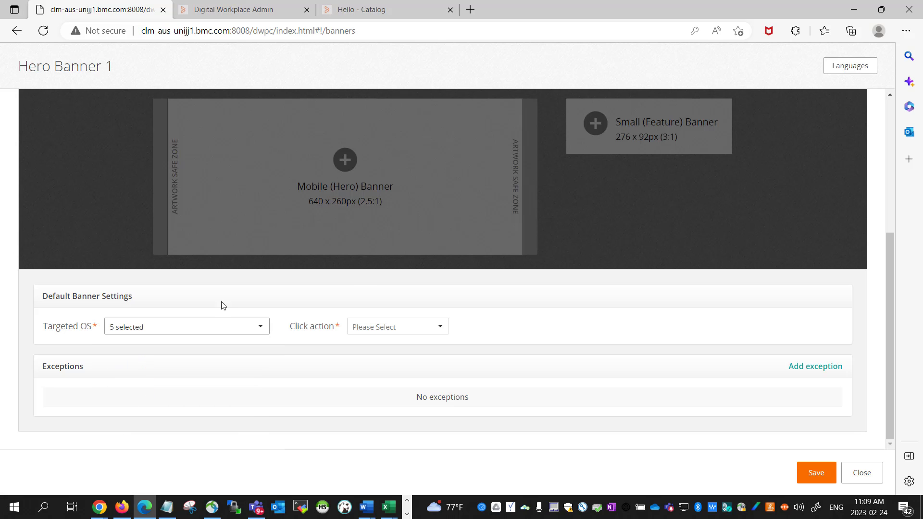
{"action": "left_click", "coordinate": [374, 328]}
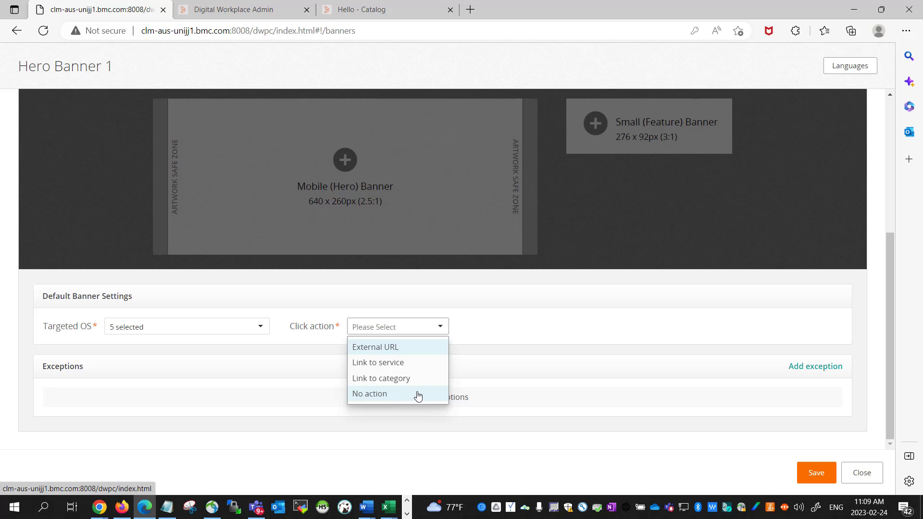
{"action": "left_click", "coordinate": [377, 348]}
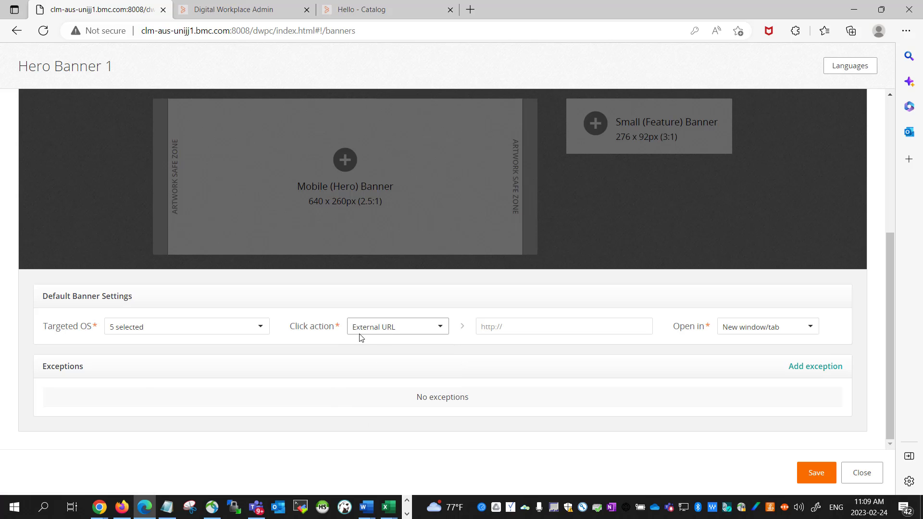
{"action": "left_click", "coordinate": [545, 325]}
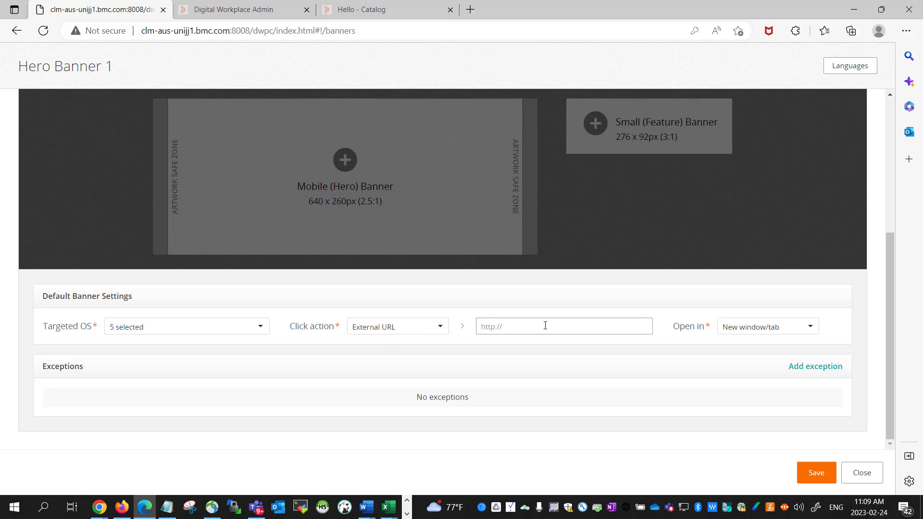
{"action": "type", "text": "http://www.bmc.com"}
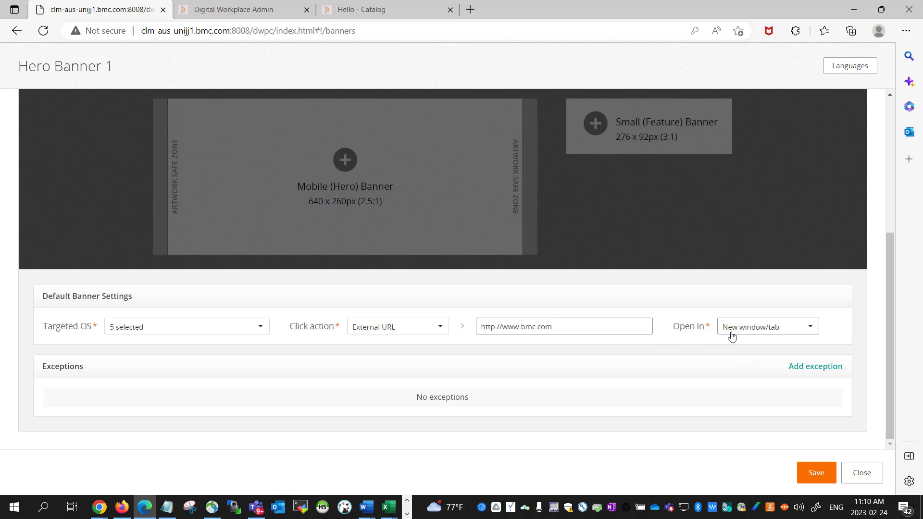
{"action": "left_click", "coordinate": [813, 478]}
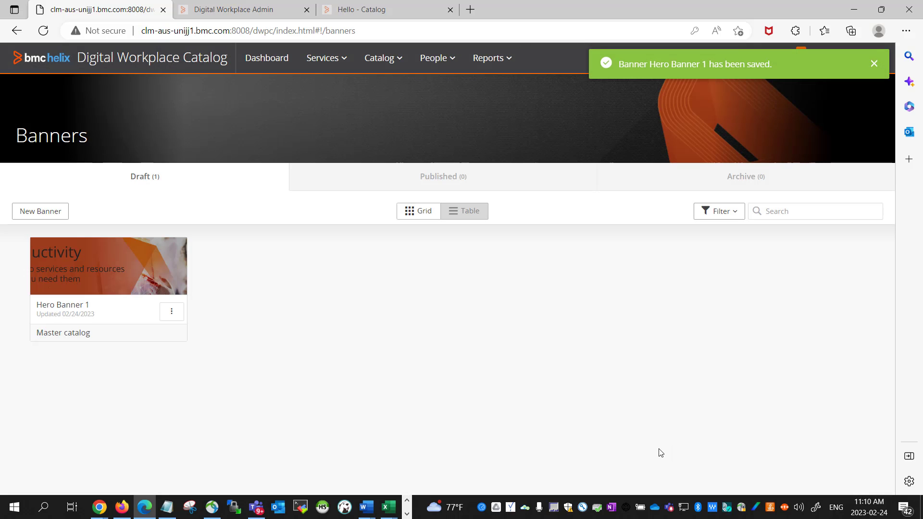
Create 'Hero Banner 2' and load Herobanner2.jpg into its Large (Hero) slot.
{"action": "left_click", "coordinate": [60, 213]}
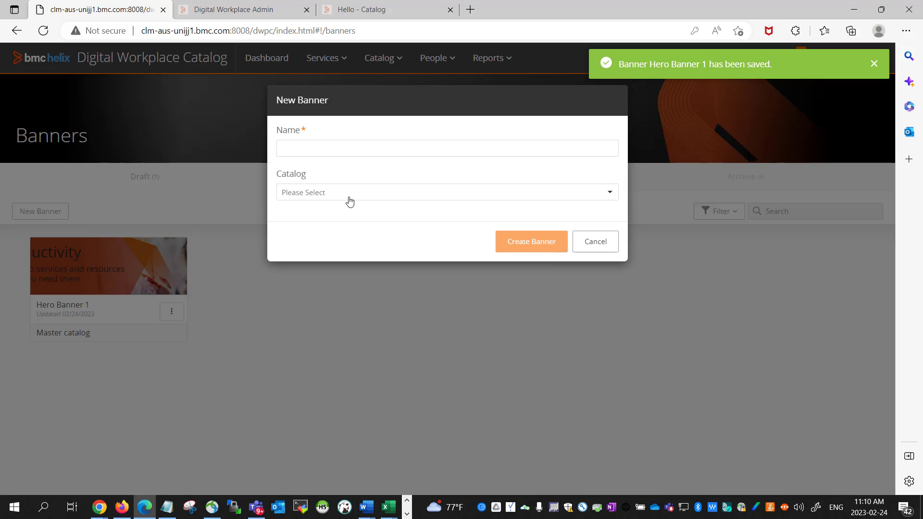
{"action": "type", "text": "Hero Bann"}
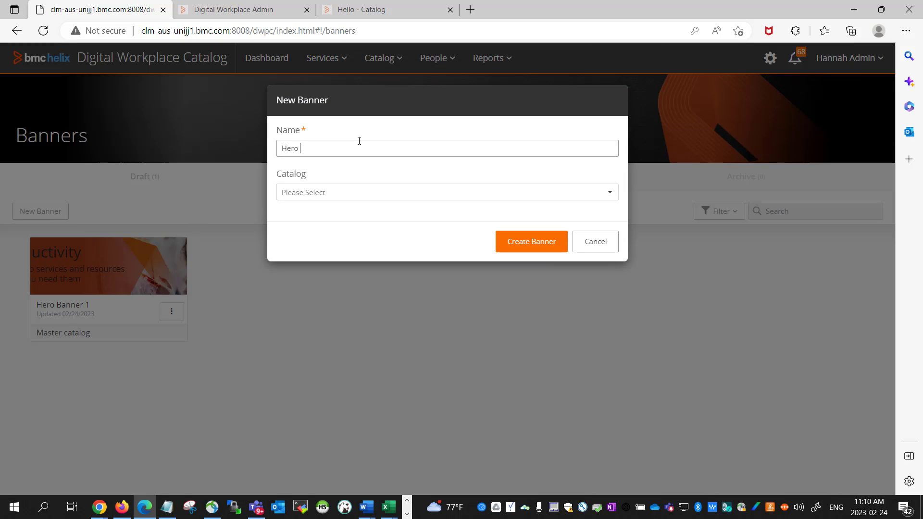
{"action": "type", "text": "er 2"}
{"action": "left_click", "coordinate": [523, 241]}
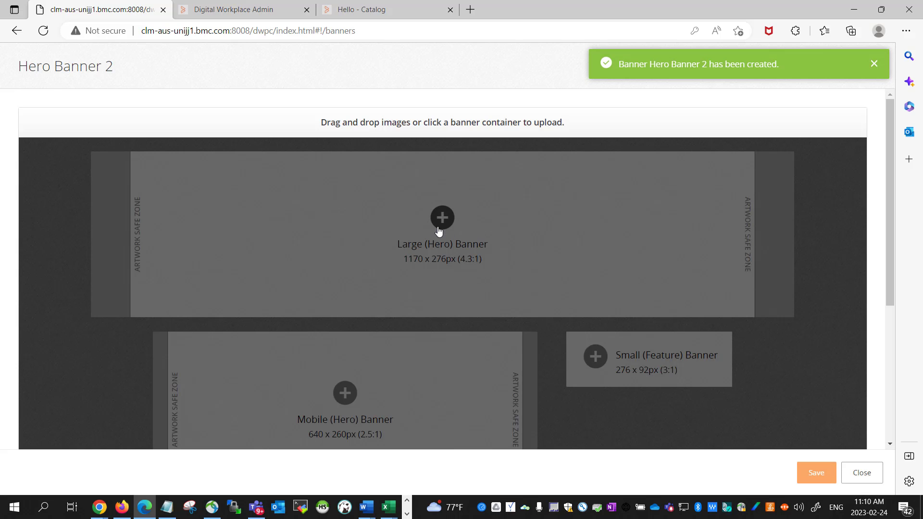
{"action": "left_click", "coordinate": [439, 231]}
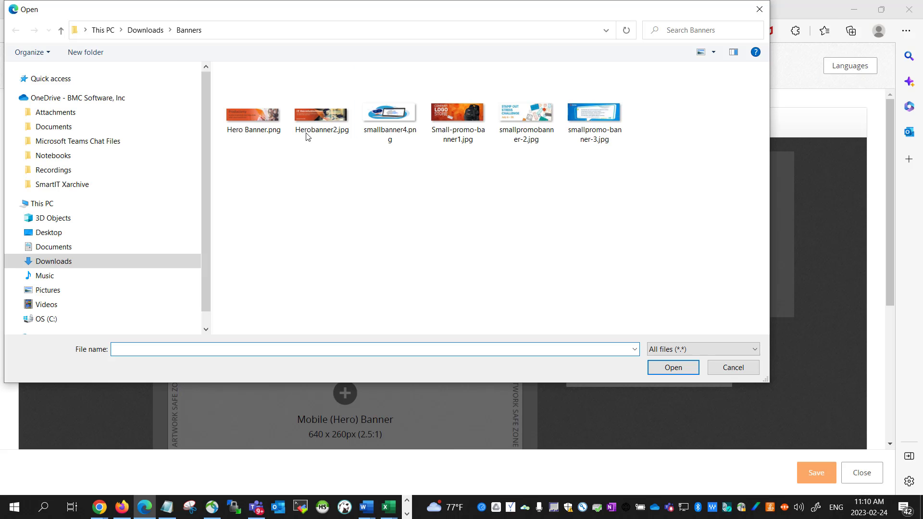
{"action": "left_click", "coordinate": [313, 126]}
{"action": "left_click", "coordinate": [672, 367]}
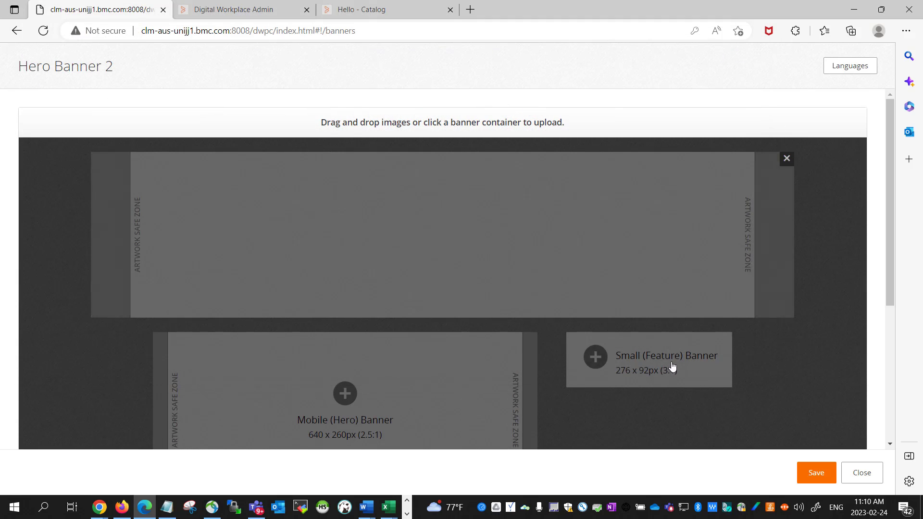
Target all operating systems, link the banner to the Access Request service, and save.
{"action": "scroll", "coordinate": [889, 387], "scroll_direction": "down", "scroll_amount": 4}
{"action": "scroll", "coordinate": [889, 388], "scroll_direction": "down", "scroll_amount": 1}
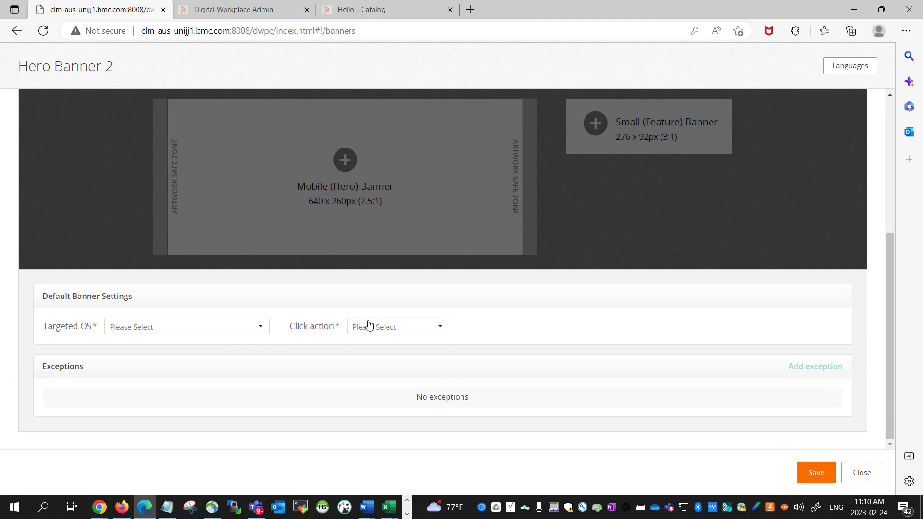
{"action": "left_click", "coordinate": [235, 331]}
{"action": "left_click", "coordinate": [128, 347]}
{"action": "left_click", "coordinate": [378, 326]}
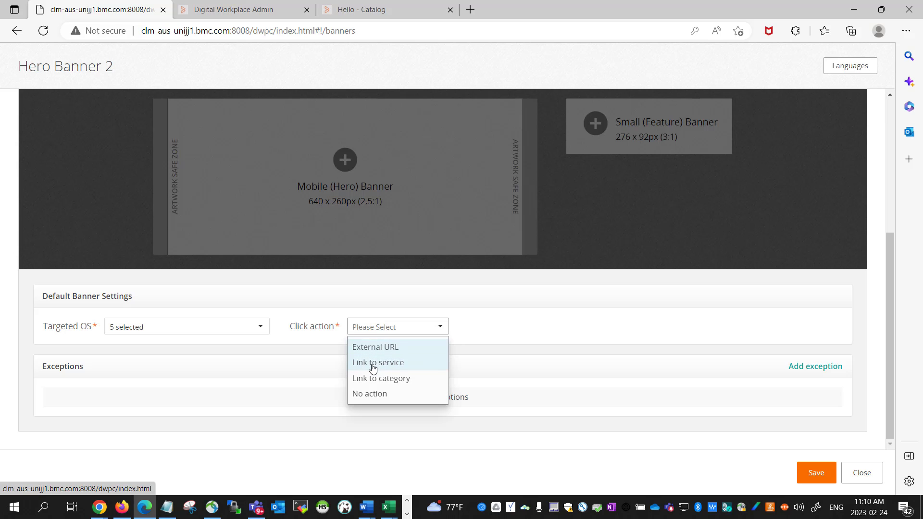
{"action": "left_click", "coordinate": [372, 367]}
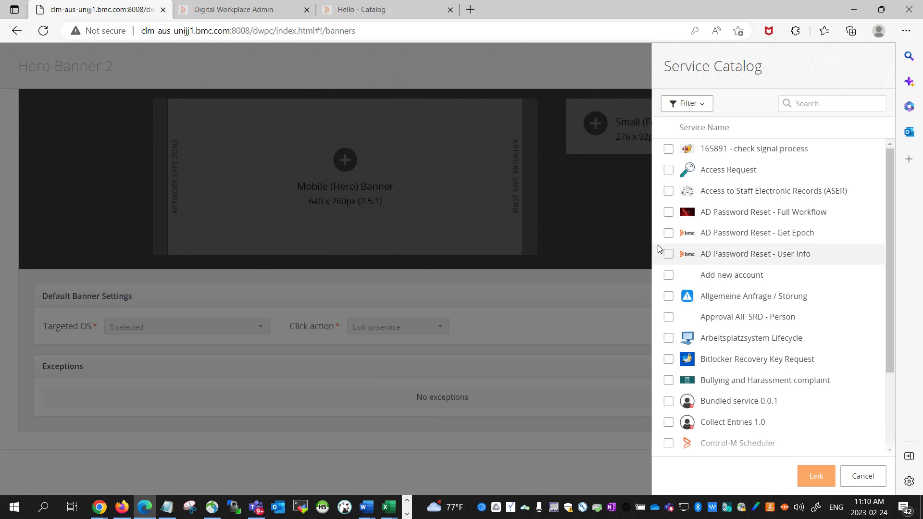
{"action": "left_click", "coordinate": [669, 171]}
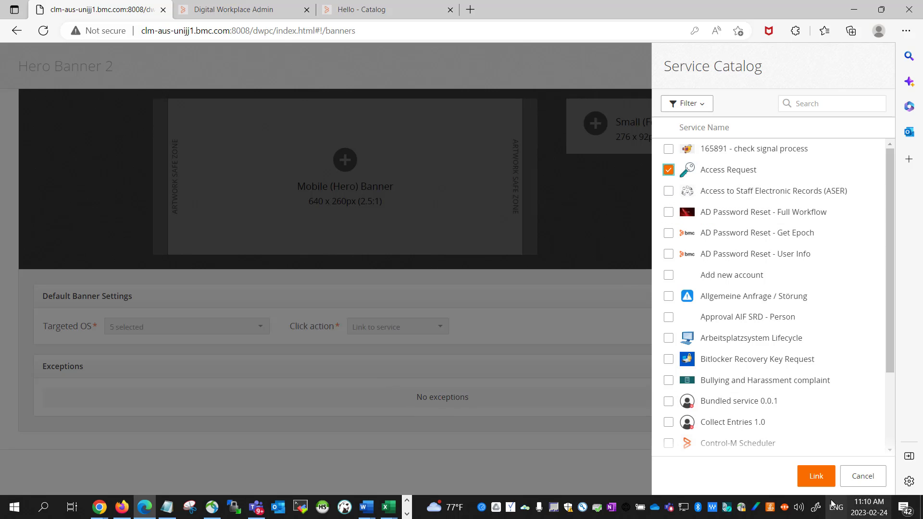
{"action": "left_click", "coordinate": [817, 476]}
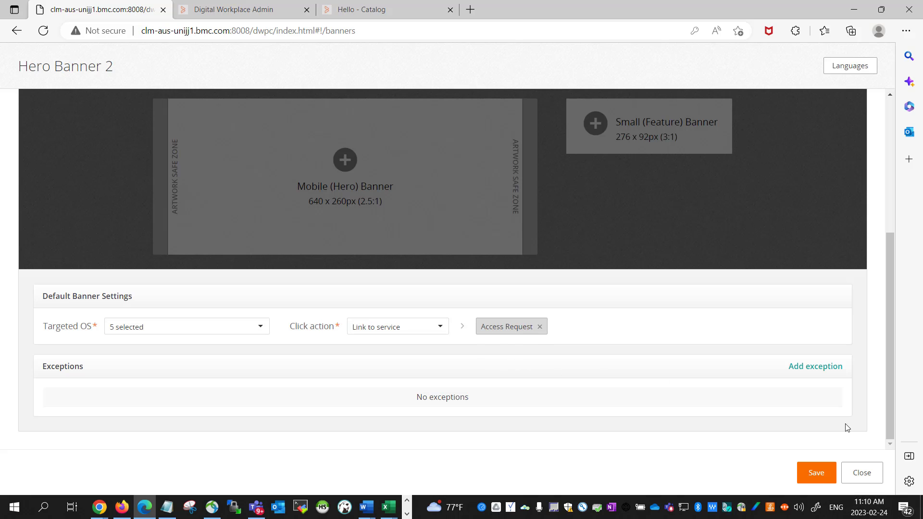
{"action": "left_click", "coordinate": [817, 474]}
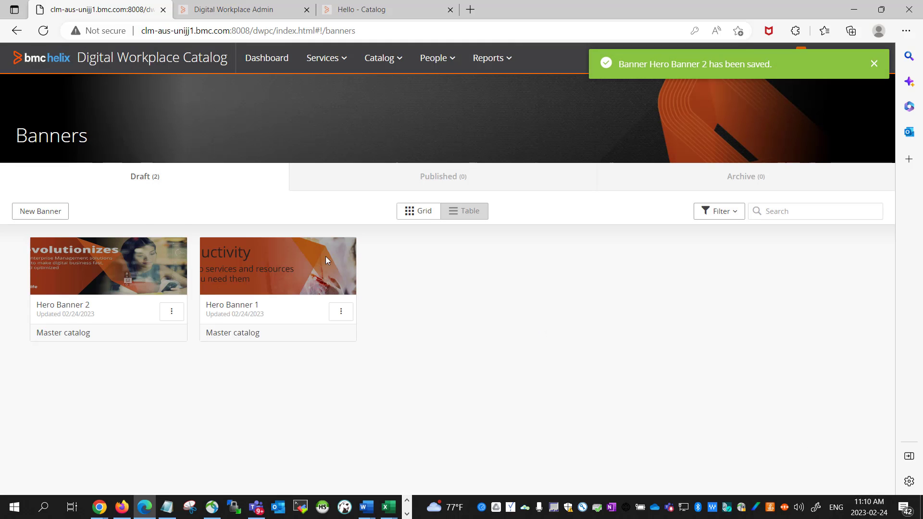
Create 'Small Banner 1' and load Small-promo-banner1.jpg into its Small (Feature) slot.
{"action": "left_click", "coordinate": [53, 214]}
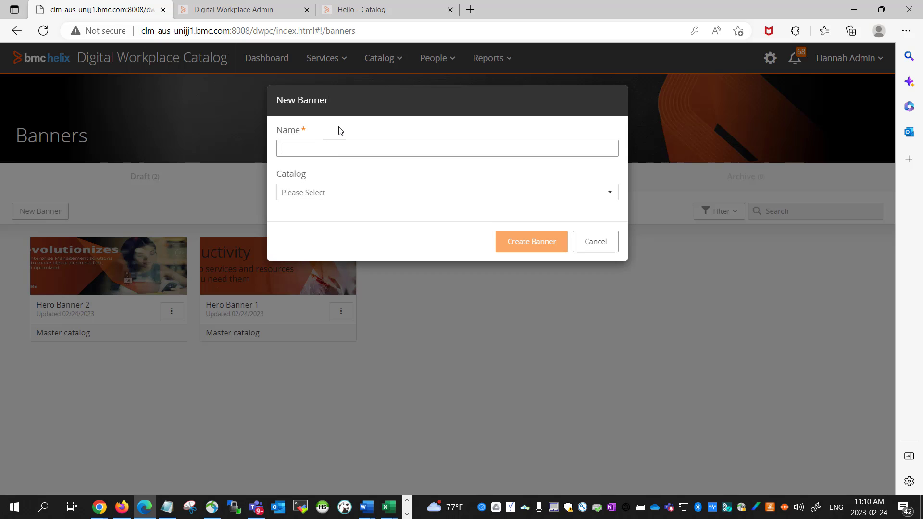
{"action": "type", "text": "Small"}
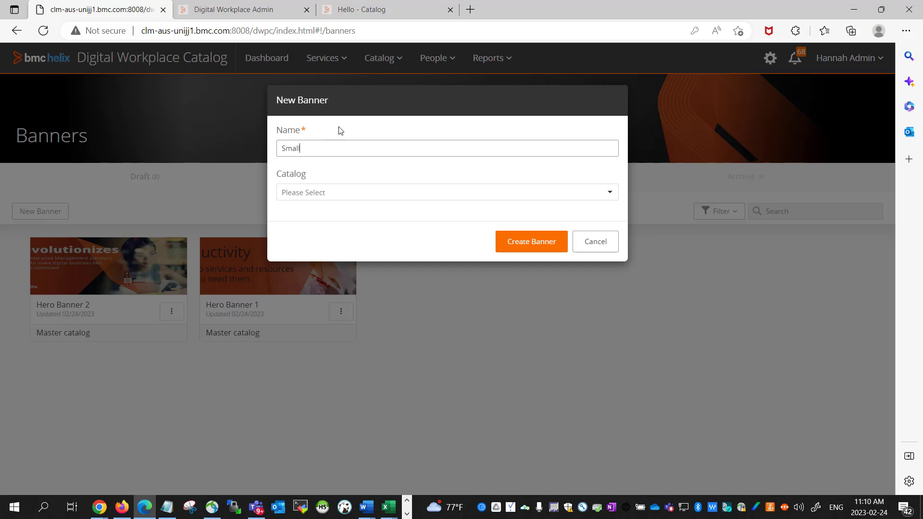
{"action": "type", "text": " Banner 1"}
{"action": "left_click", "coordinate": [533, 242]}
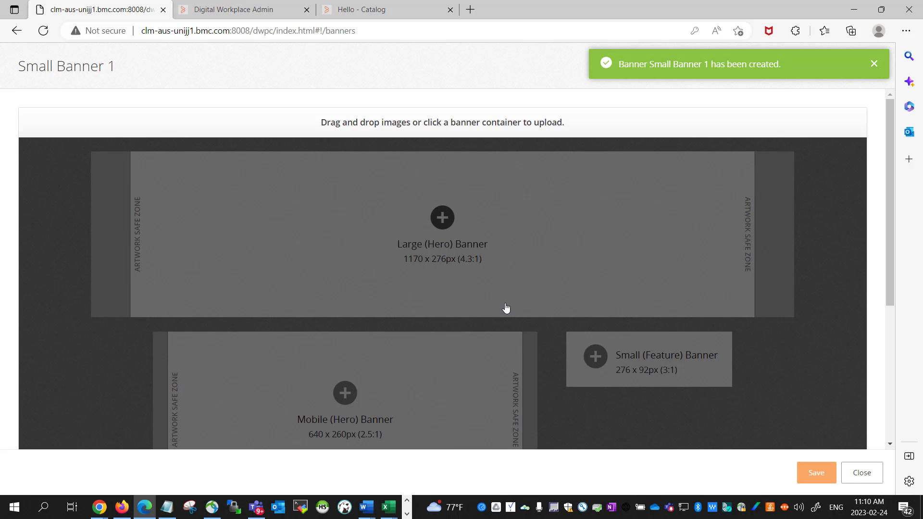
{"action": "left_click", "coordinate": [636, 366]}
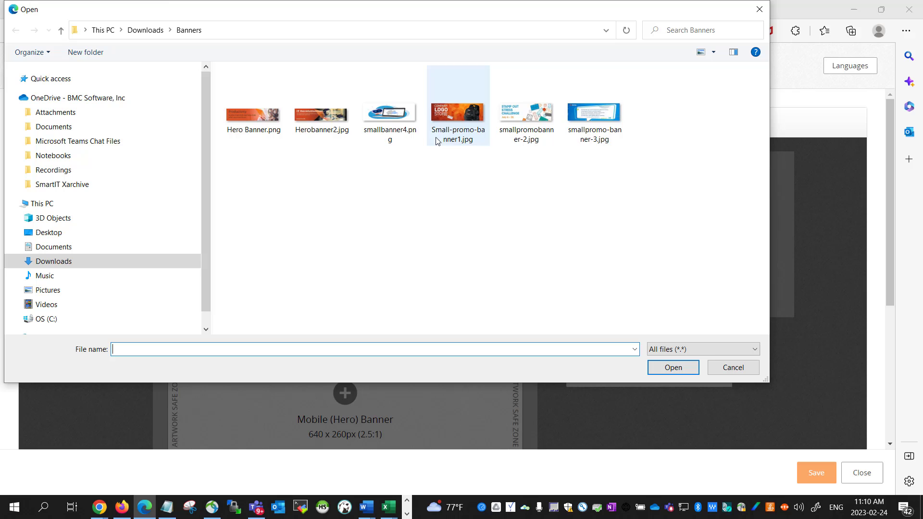
{"action": "left_click", "coordinate": [449, 138]}
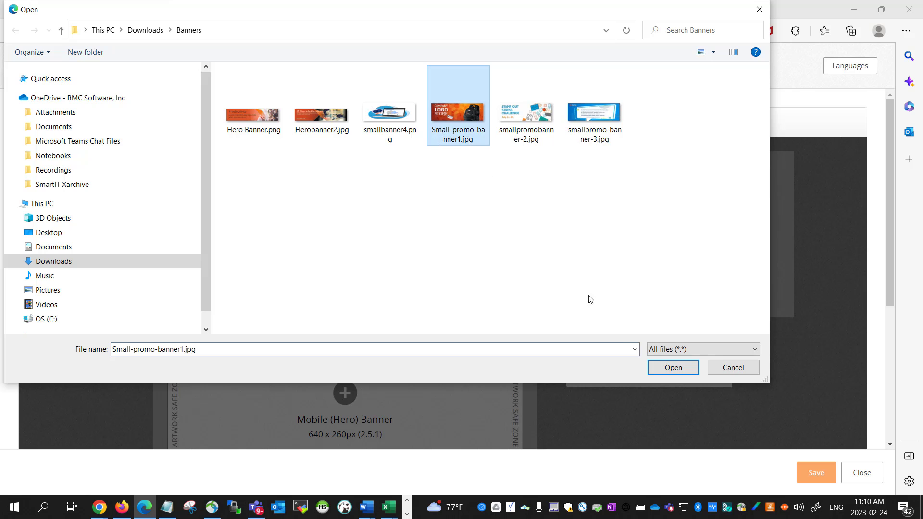
{"action": "left_click", "coordinate": [672, 367]}
{"action": "scroll", "coordinate": [851, 401], "scroll_direction": "down", "scroll_amount": 3}
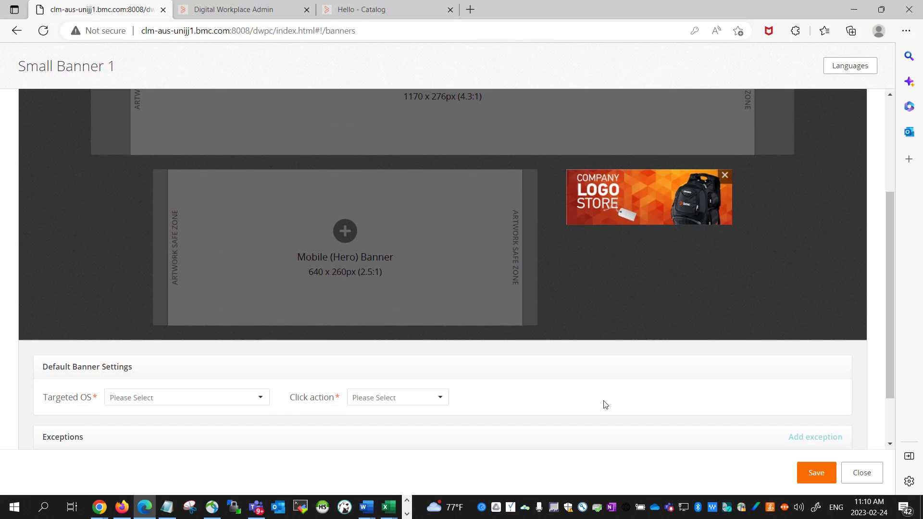
{"action": "left_click", "coordinate": [202, 396]}
{"action": "left_click", "coordinate": [136, 417]}
{"action": "scroll", "coordinate": [191, 407], "scroll_direction": "down", "scroll_amount": 2}
{"action": "left_click", "coordinate": [392, 325]}
{"action": "left_click", "coordinate": [388, 347]}
{"action": "left_click", "coordinate": [527, 324]}
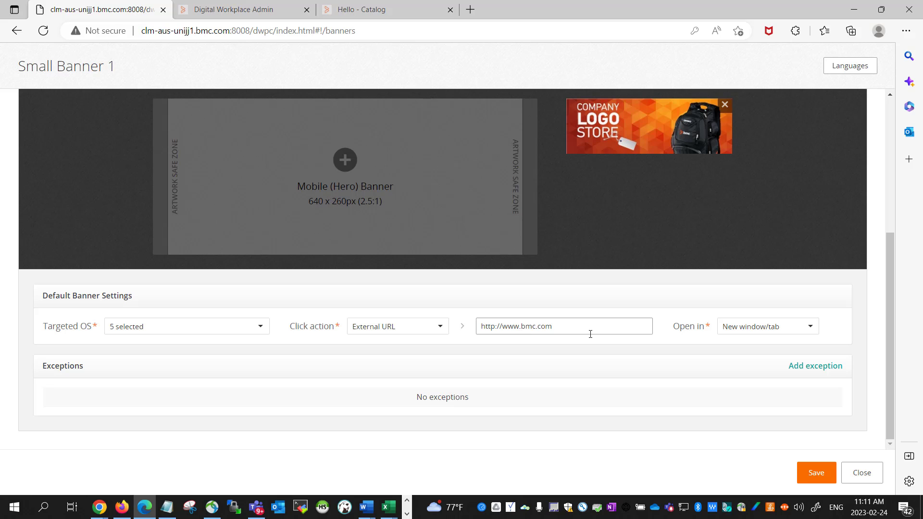
{"action": "left_click_drag", "start_coordinate": [591, 332], "coordinate": [413, 325]}
{"action": "key", "text": "ctrl+c"}
Save Small Banner 1, then create 'Small Banner 2' with smallpromobanner-2.jpg in the Small (Feature) slot.
{"action": "left_click", "coordinate": [814, 474]}
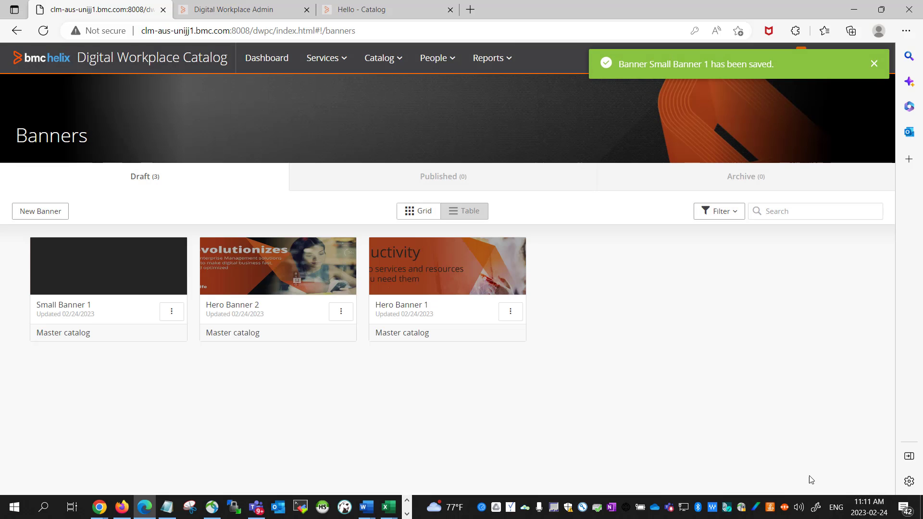
{"action": "left_click", "coordinate": [40, 211]}
{"action": "left_click", "coordinate": [345, 153]}
{"action": "type", "text": "Small Banner 2"}
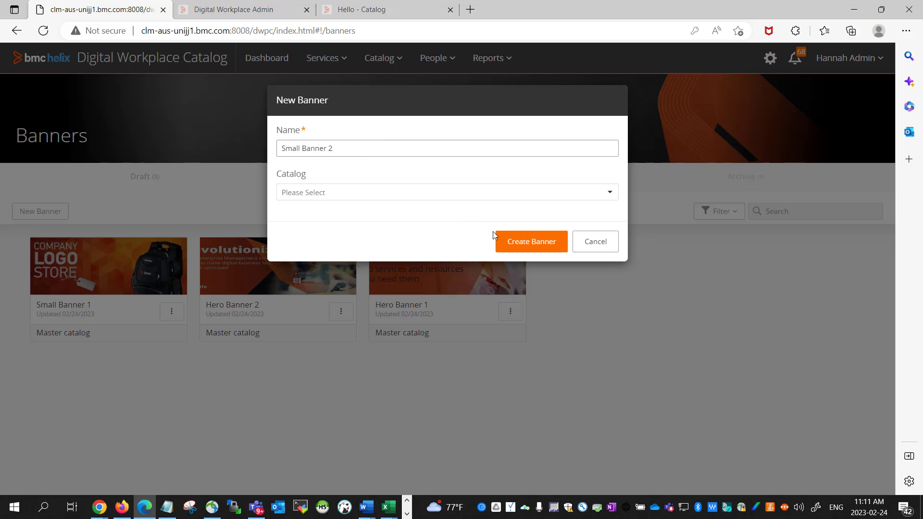
{"action": "left_click", "coordinate": [556, 249]}
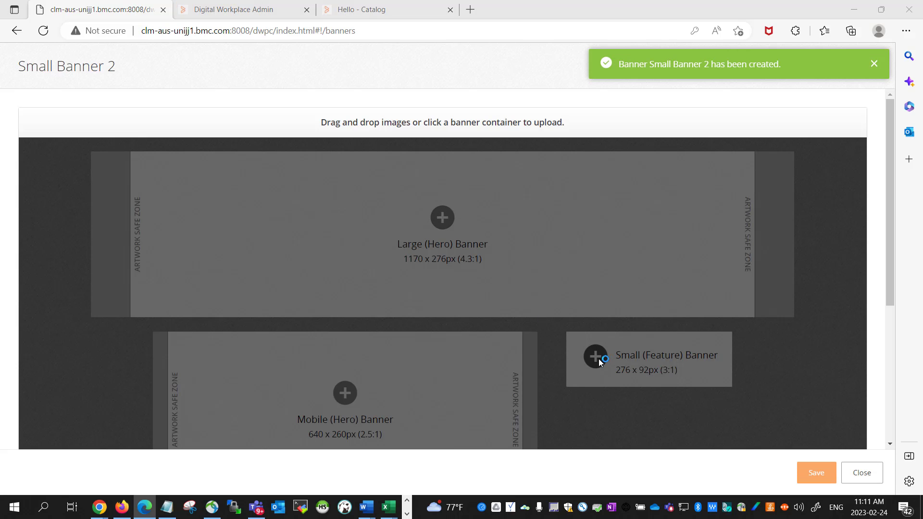
{"action": "left_click", "coordinate": [607, 358]}
{"action": "left_click", "coordinate": [527, 120]}
{"action": "left_click", "coordinate": [675, 368]}
{"action": "scroll", "coordinate": [868, 407], "scroll_direction": "down", "scroll_amount": 5}
{"action": "left_click", "coordinate": [231, 326]}
{"action": "left_click", "coordinate": [128, 346]}
{"action": "left_click", "coordinate": [392, 327]}
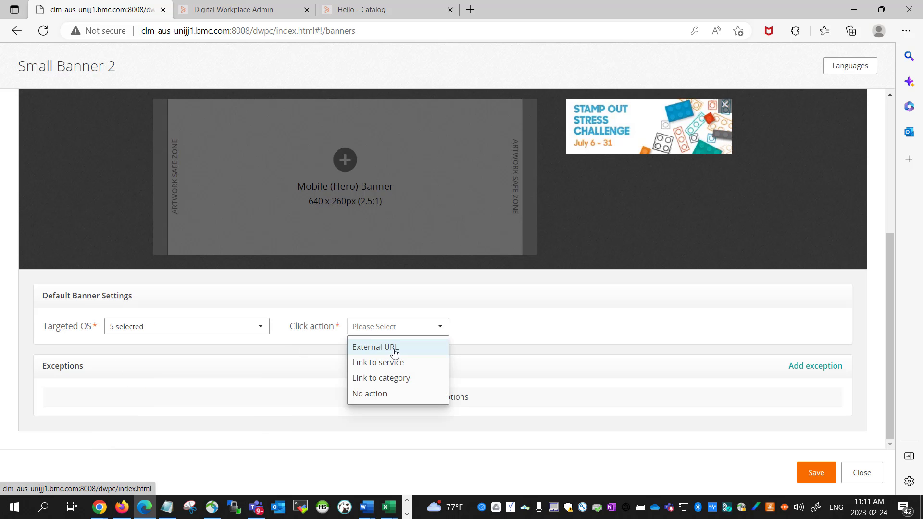
{"action": "left_click", "coordinate": [394, 353]}
{"action": "left_click", "coordinate": [545, 328]}
{"action": "key", "text": "ctrl+v"}
{"action": "left_click", "coordinate": [830, 481]}
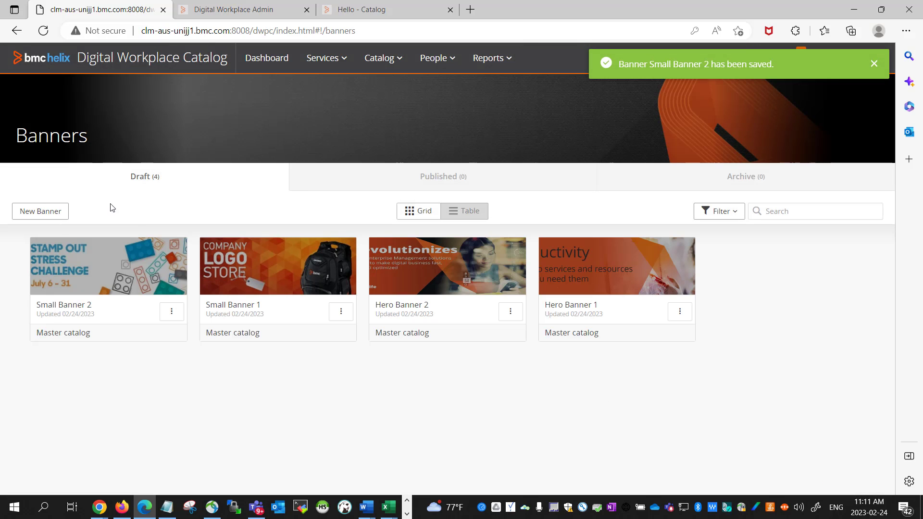
Create 'Small Banner 3' and load smallpromo-banner-3.jpg into its Small (Feature) slot.
{"action": "left_click", "coordinate": [62, 216]}
{"action": "left_click", "coordinate": [389, 150]}
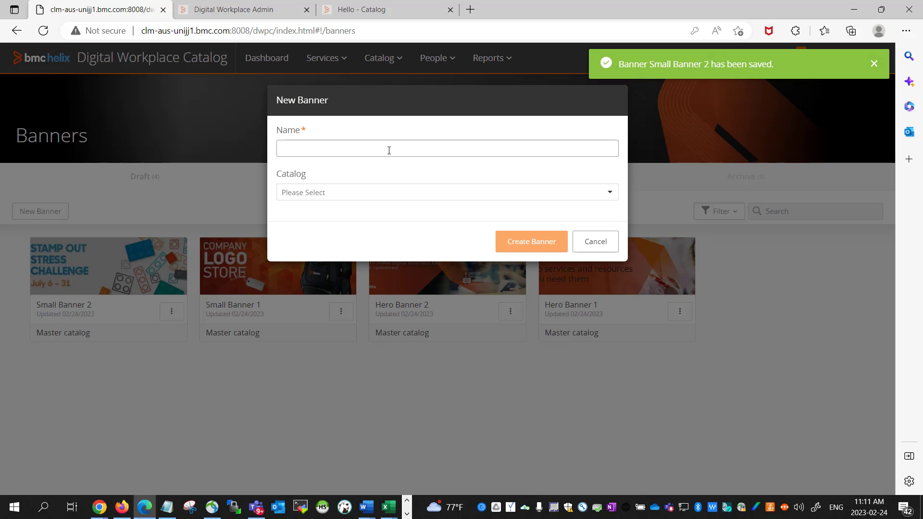
{"action": "type", "text": "Small Banner 3"}
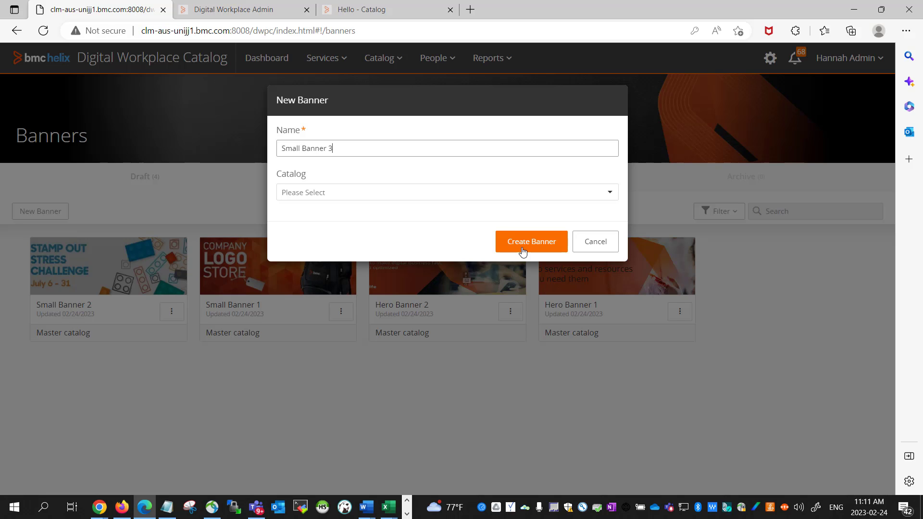
{"action": "left_click", "coordinate": [523, 251]}
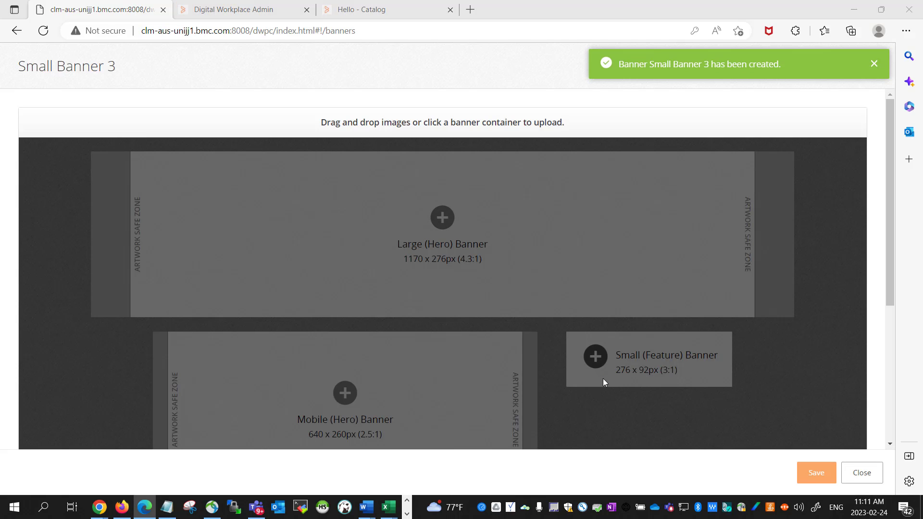
{"action": "left_click", "coordinate": [603, 379]}
{"action": "left_click", "coordinate": [595, 131]}
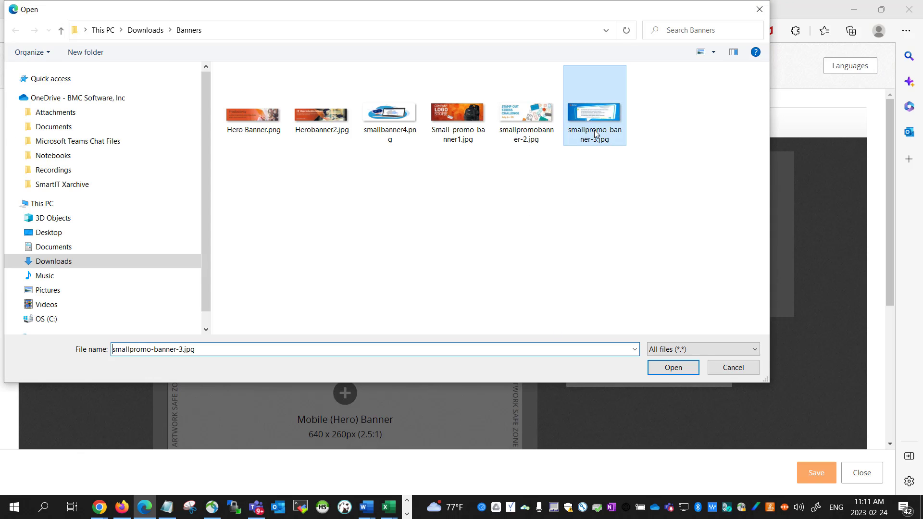
{"action": "left_click", "coordinate": [682, 363]}
{"action": "scroll", "coordinate": [863, 394], "scroll_direction": "down", "scroll_amount": 5}
{"action": "left_click", "coordinate": [191, 325]}
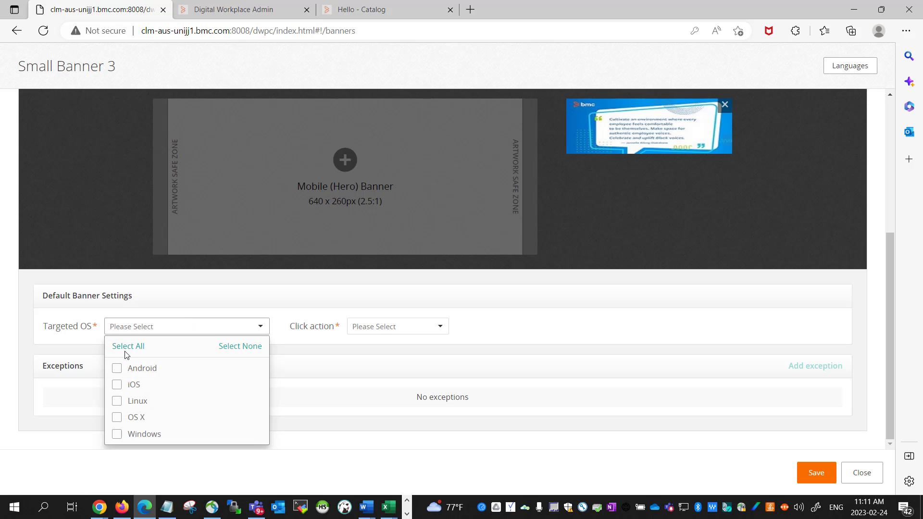
{"action": "left_click", "coordinate": [128, 347]}
{"action": "left_click", "coordinate": [356, 363]}
{"action": "left_click", "coordinate": [379, 327]}
{"action": "left_click", "coordinate": [381, 347]}
{"action": "left_click", "coordinate": [529, 326]}
{"action": "key", "text": "ctrl+v"}
{"action": "left_click", "coordinate": [802, 473]}
Create 'Small Banner 4' and load smallbanner4.png into its Small (Feature) slot.
{"action": "left_click", "coordinate": [42, 211]}
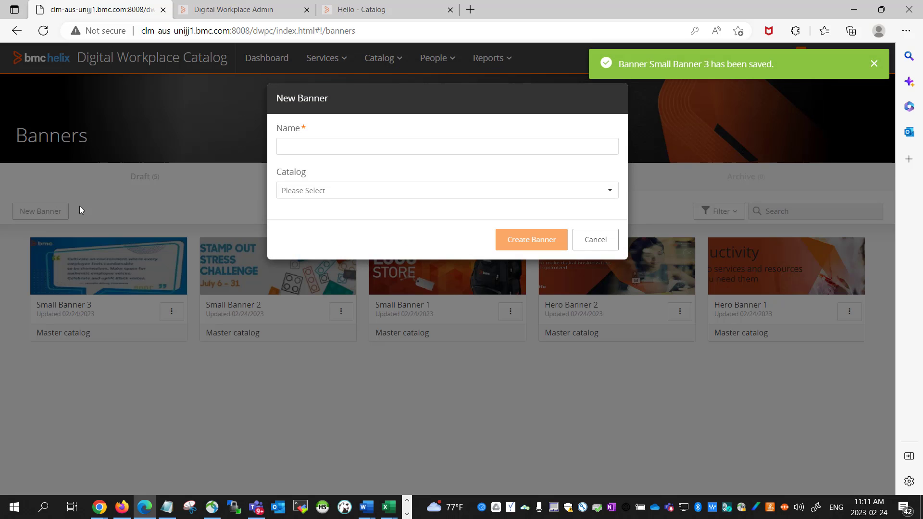
{"action": "type", "text": "Small Banner 4"}
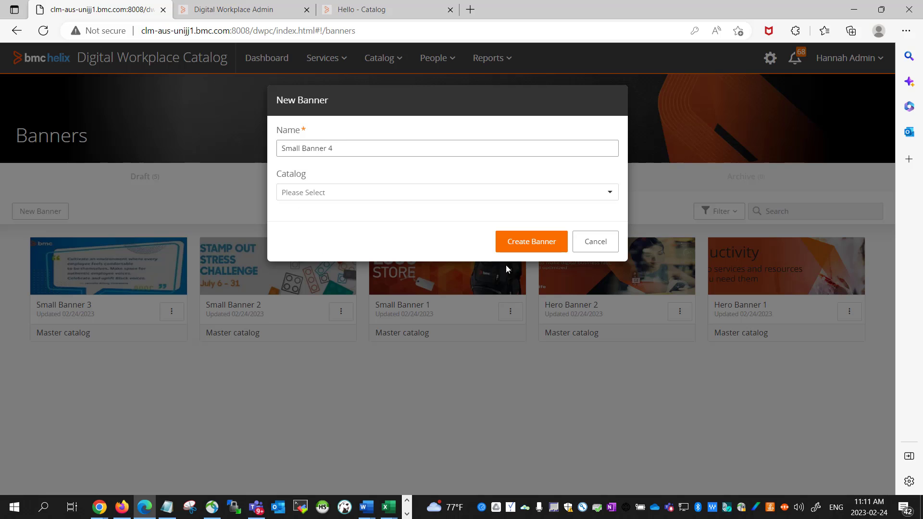
{"action": "left_click", "coordinate": [521, 244]}
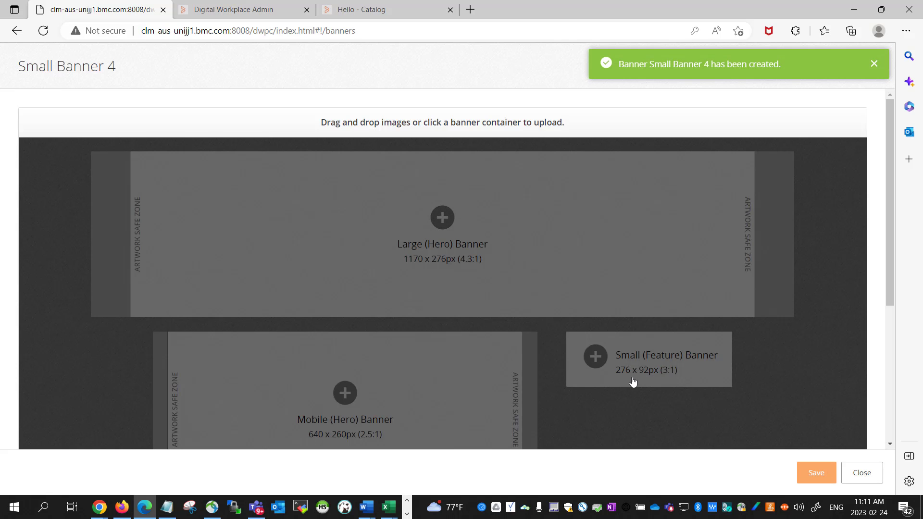
{"action": "left_click", "coordinate": [630, 376]}
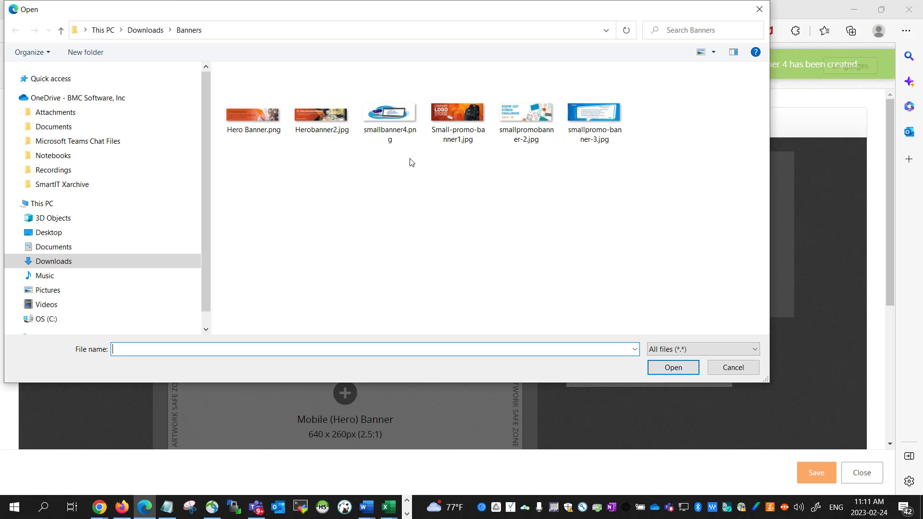
{"action": "left_click", "coordinate": [390, 123]}
{"action": "left_click", "coordinate": [671, 371]}
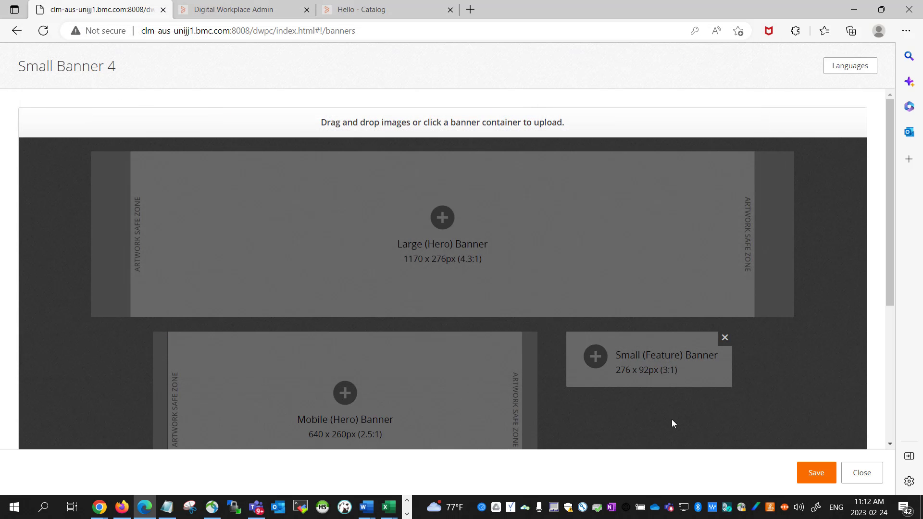
{"action": "scroll", "coordinate": [671, 419], "scroll_direction": "down", "scroll_amount": 5}
{"action": "left_click", "coordinate": [164, 331]}
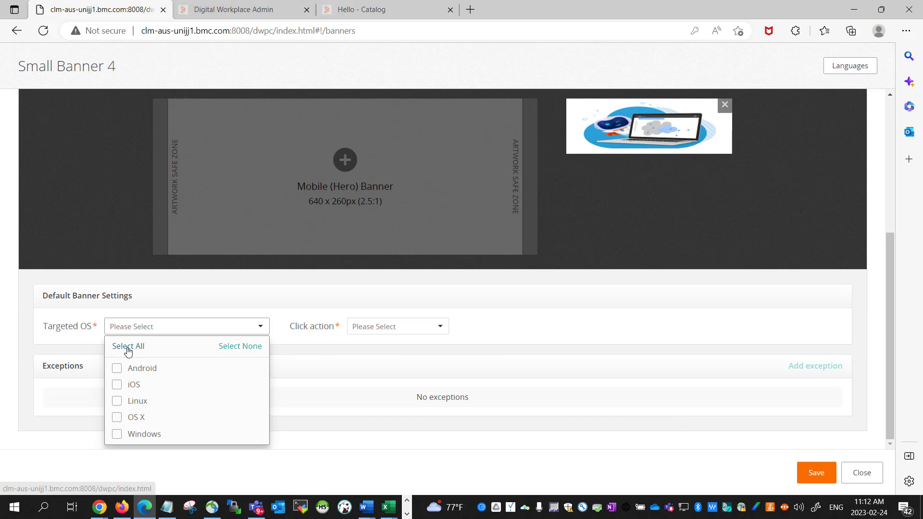
{"action": "left_click", "coordinate": [127, 349]}
{"action": "left_click", "coordinate": [379, 326]}
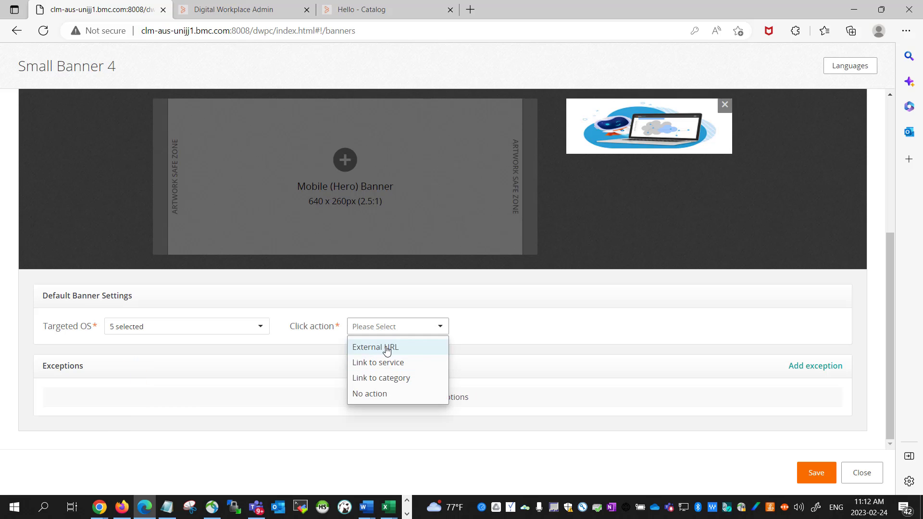
{"action": "left_click", "coordinate": [387, 348]}
{"action": "left_click", "coordinate": [546, 331]}
{"action": "key", "text": "ctrl+v"}
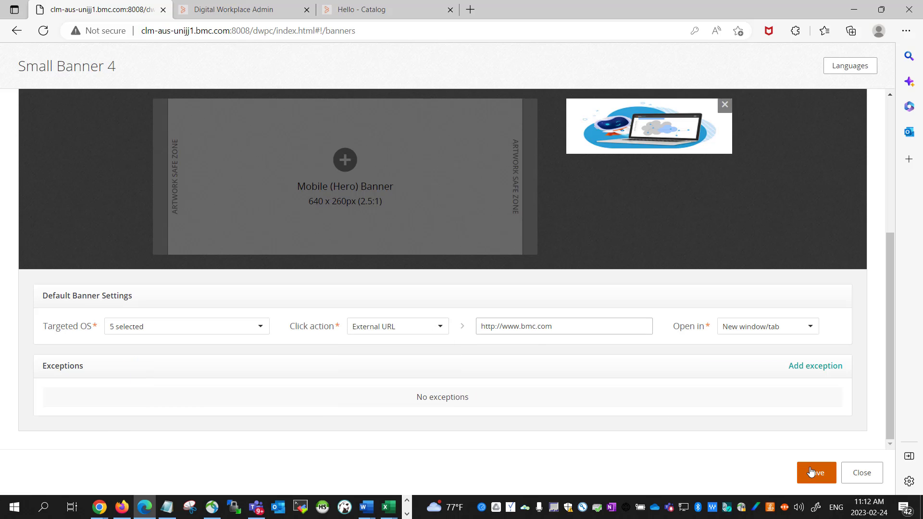
{"action": "left_click", "coordinate": [811, 472]}
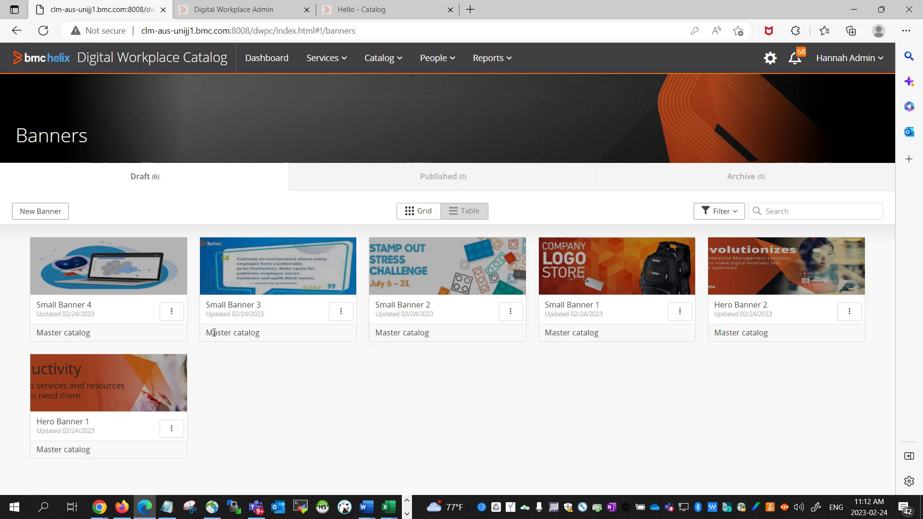
Publish Small Banners 4, 3, 2 and 1 from their action menus.
{"action": "left_click", "coordinate": [175, 319]}
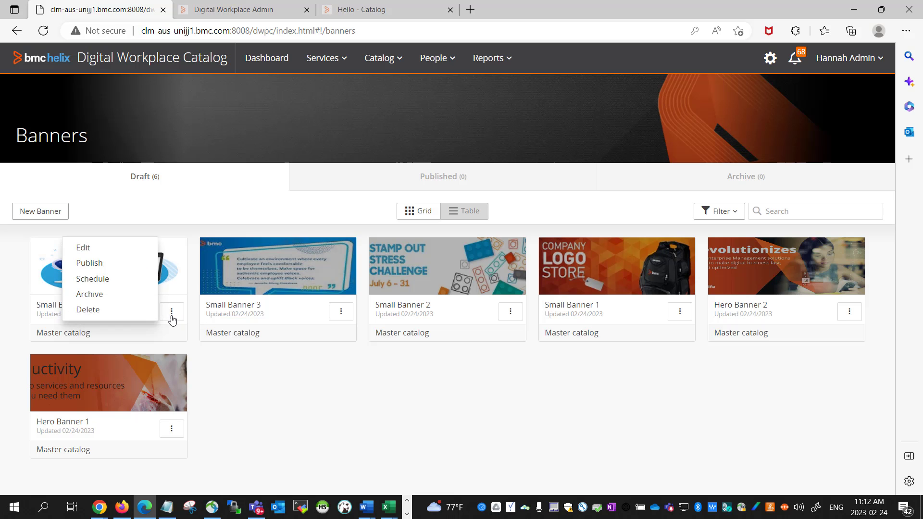
{"action": "left_click", "coordinate": [101, 265]}
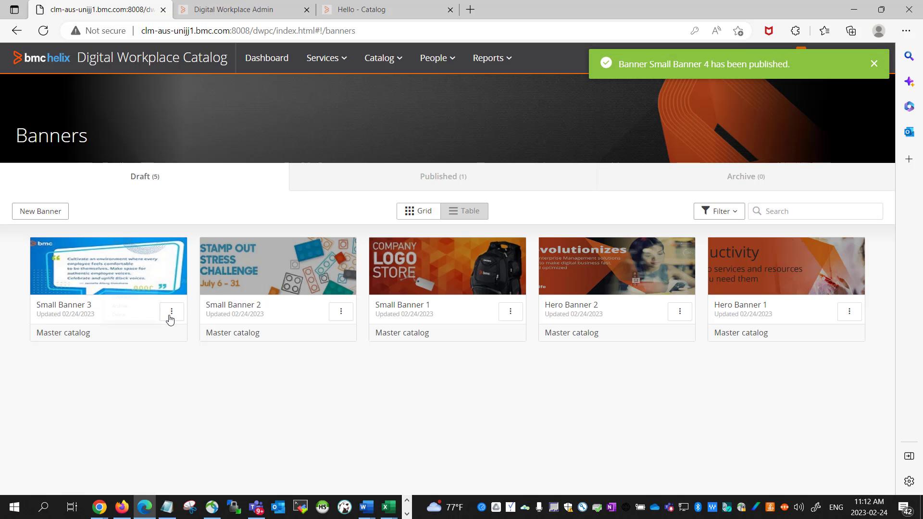
{"action": "left_click", "coordinate": [171, 312]}
{"action": "left_click", "coordinate": [114, 267]}
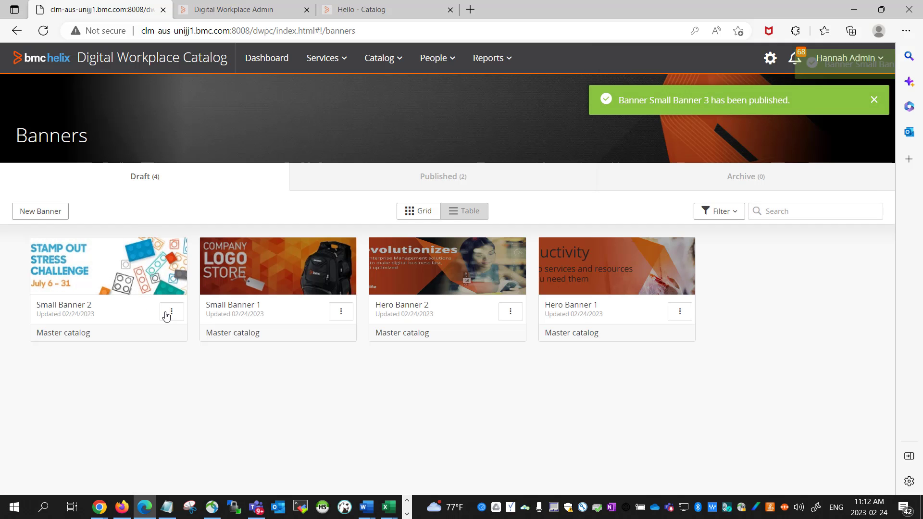
{"action": "left_click", "coordinate": [171, 312]}
{"action": "left_click", "coordinate": [119, 264]}
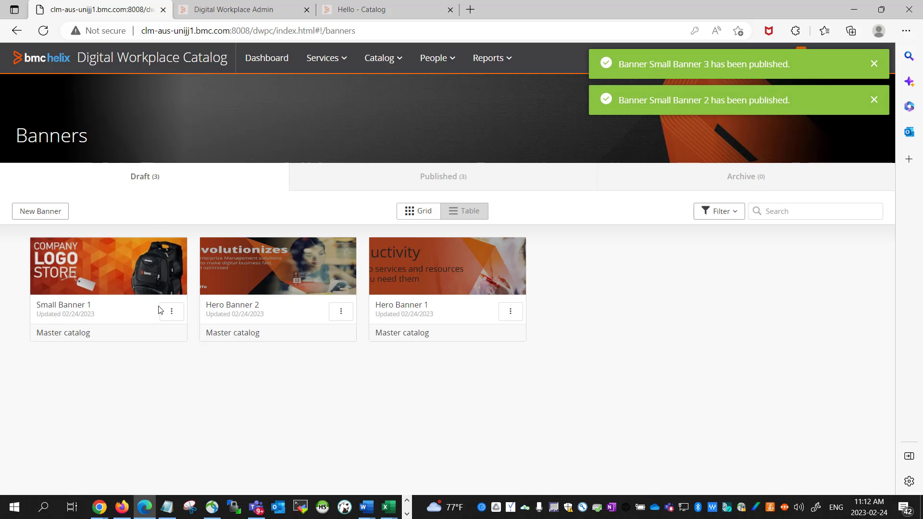
{"action": "left_click", "coordinate": [168, 315]}
{"action": "left_click", "coordinate": [131, 267]}
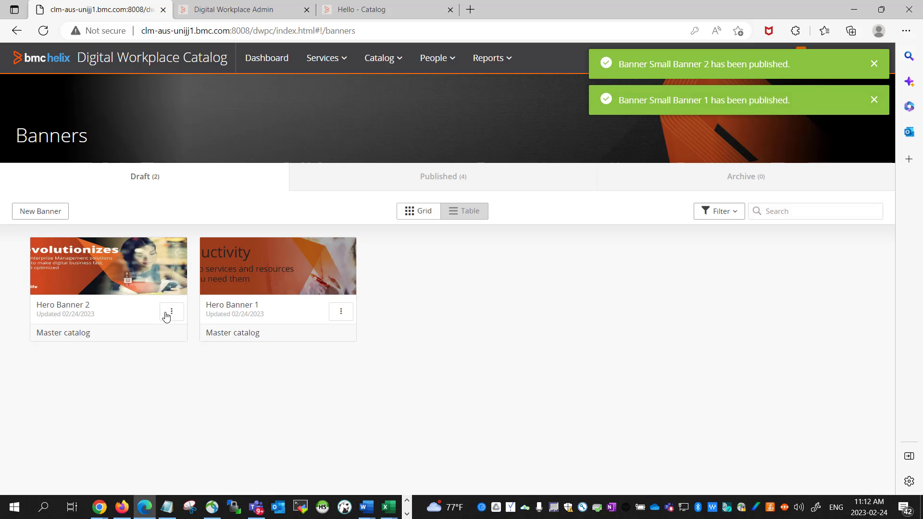
Publish Hero Banner 2 and Hero Banner 1.
{"action": "left_click", "coordinate": [169, 313]}
{"action": "left_click", "coordinate": [140, 264]}
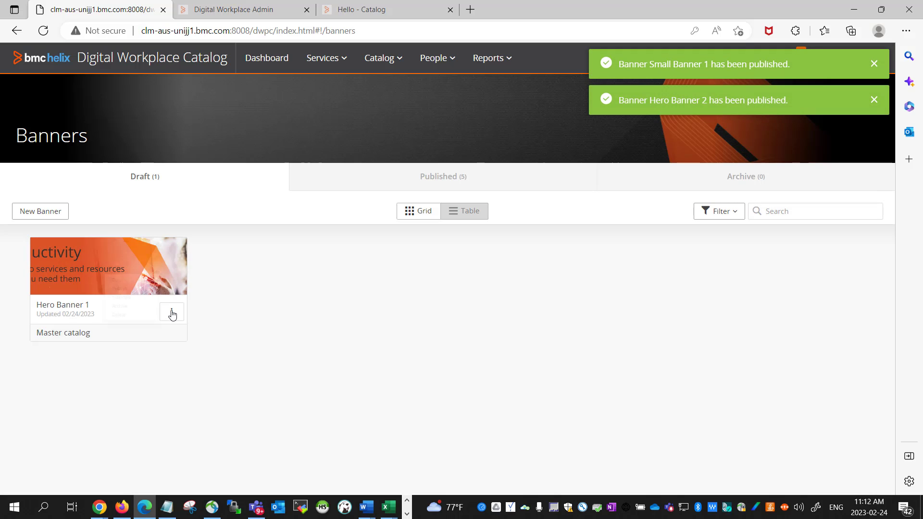
{"action": "left_click", "coordinate": [171, 312]}
{"action": "left_click", "coordinate": [128, 265]}
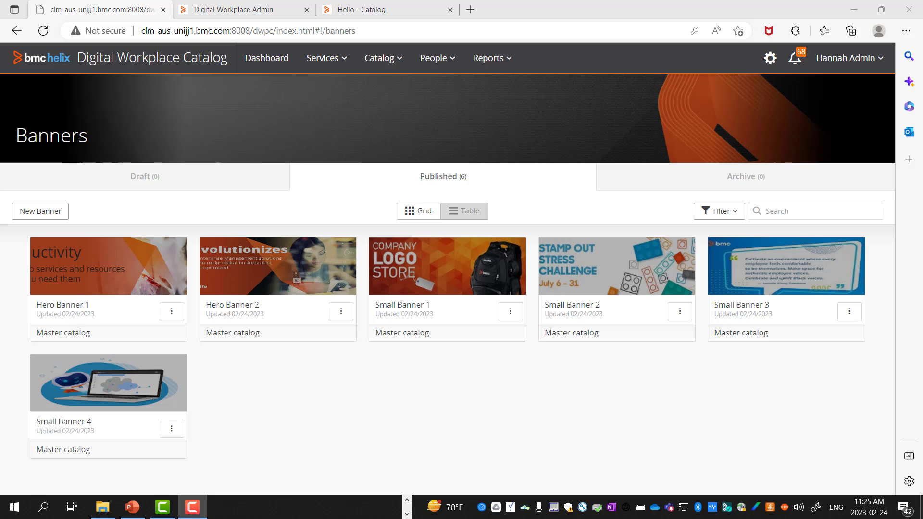
From Services > Entitlements, create a virtual marketplace named 'Promotional Banners'.
{"action": "left_click", "coordinate": [336, 63]}
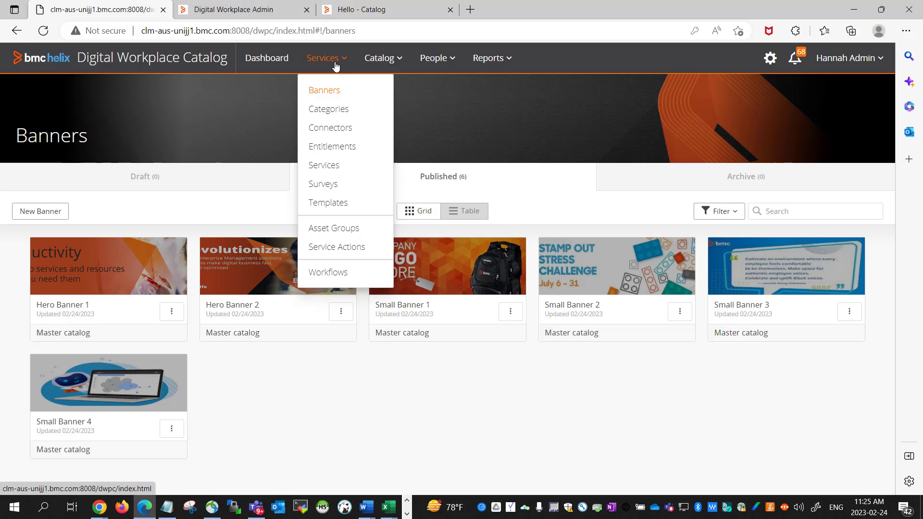
{"action": "left_click", "coordinate": [350, 147]}
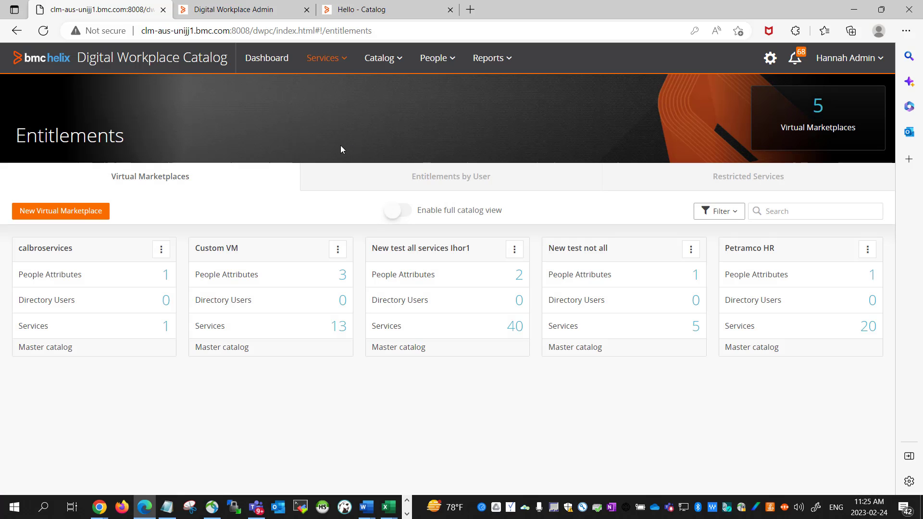
{"action": "left_click", "coordinate": [87, 217]}
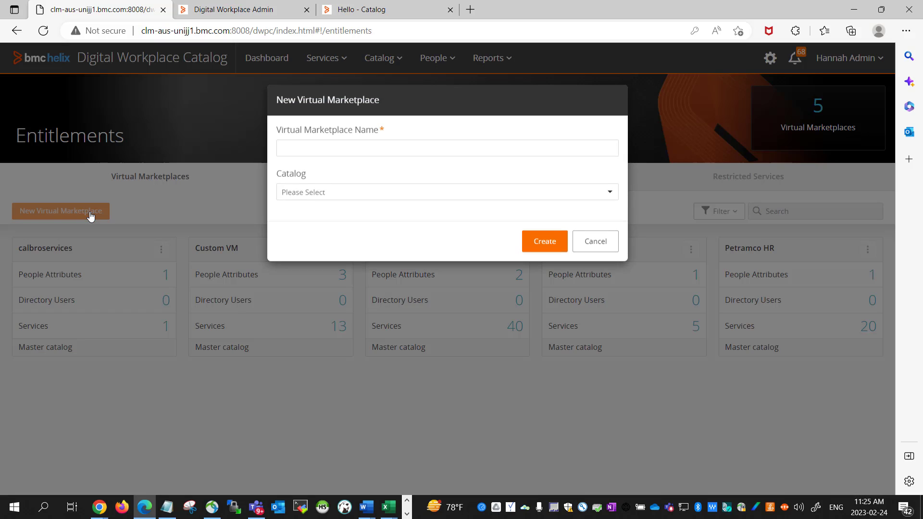
{"action": "left_click", "coordinate": [333, 149]}
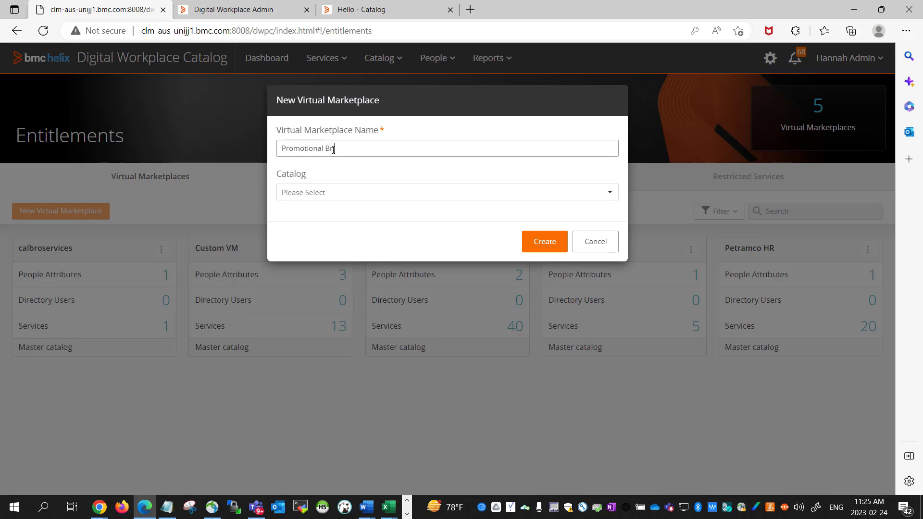
{"action": "left_click", "coordinate": [552, 243]}
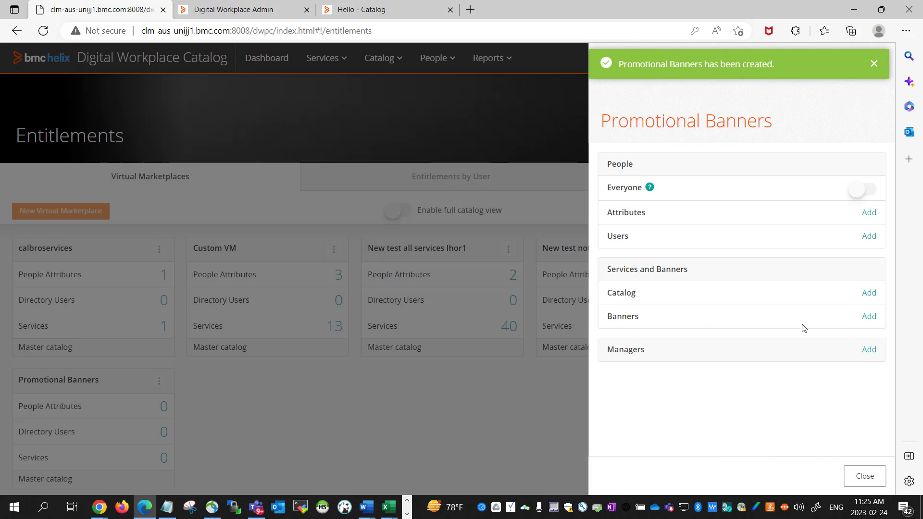
Select all six published banners and add them to the Promotional Banners marketplace.
{"action": "left_click", "coordinate": [867, 317]}
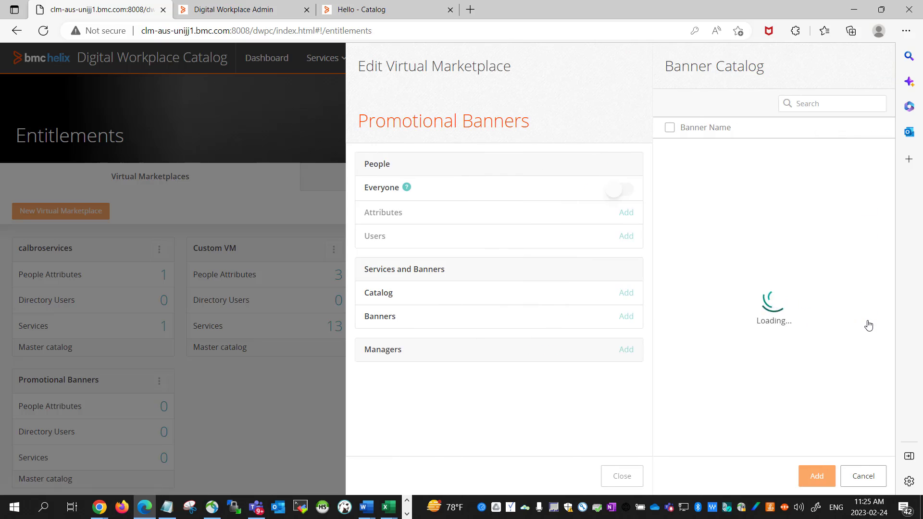
{"action": "left_click", "coordinate": [669, 128]}
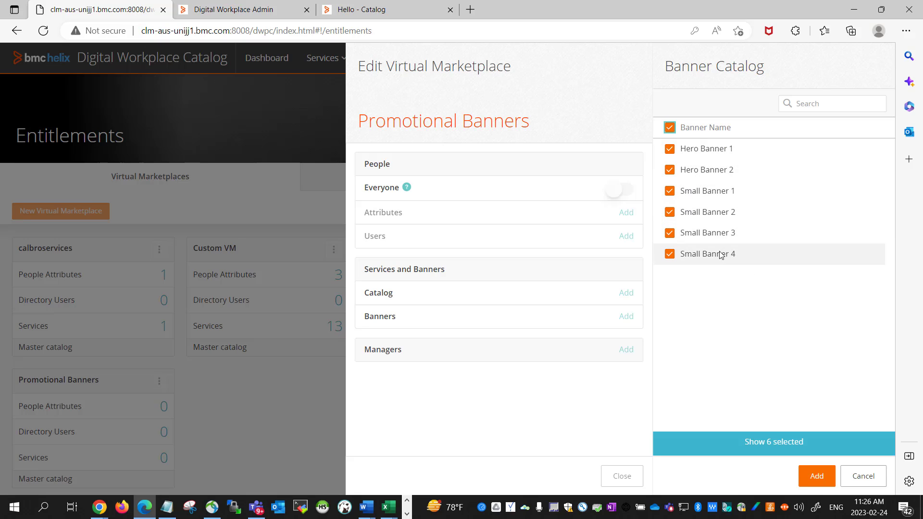
{"action": "left_click", "coordinate": [816, 475]}
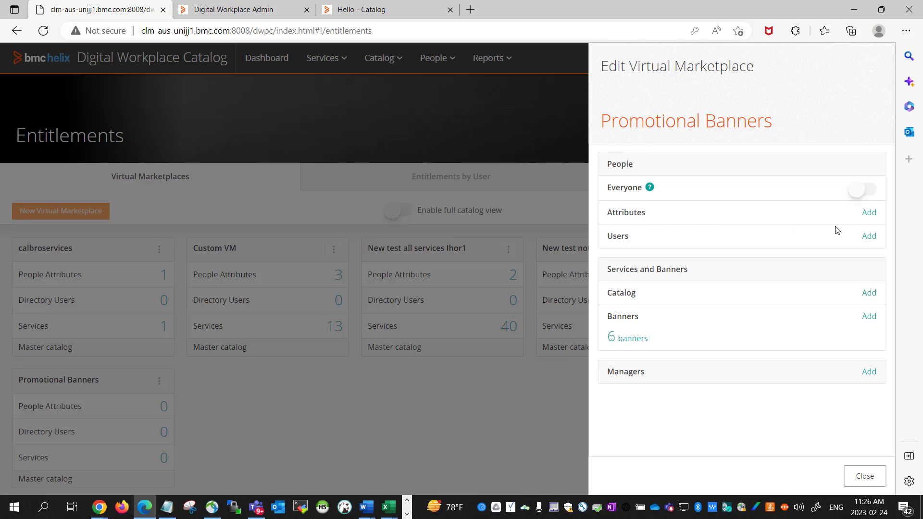
Preview the people Attributes and Users lists, cancelling both without adding anyone.
{"action": "left_click", "coordinate": [869, 213]}
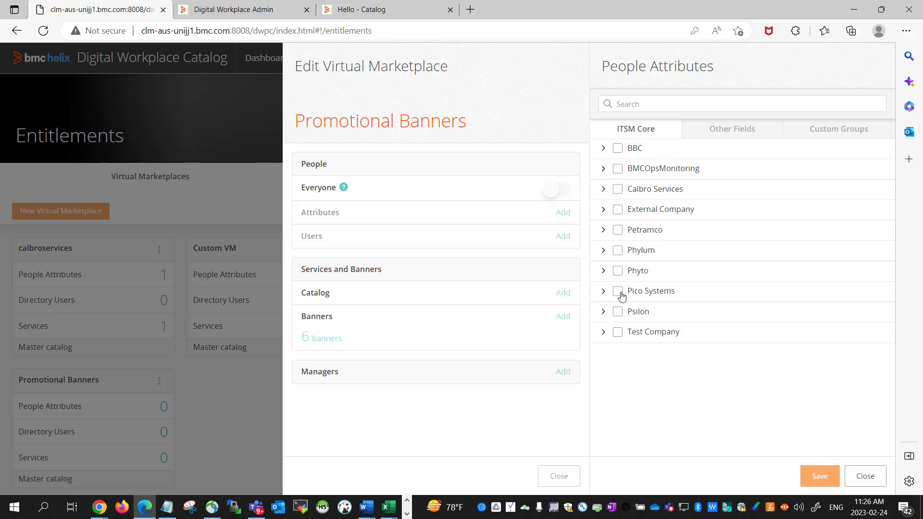
{"action": "left_click", "coordinate": [866, 477]}
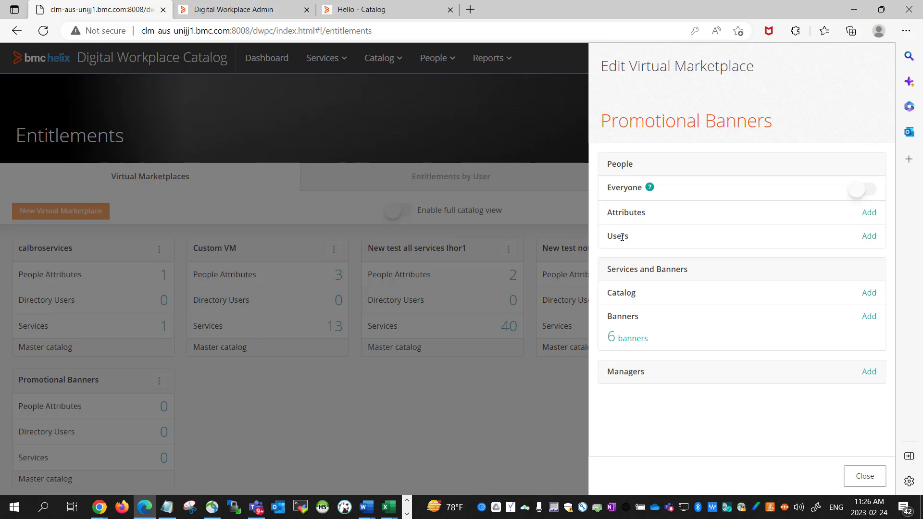
{"action": "left_click", "coordinate": [868, 237]}
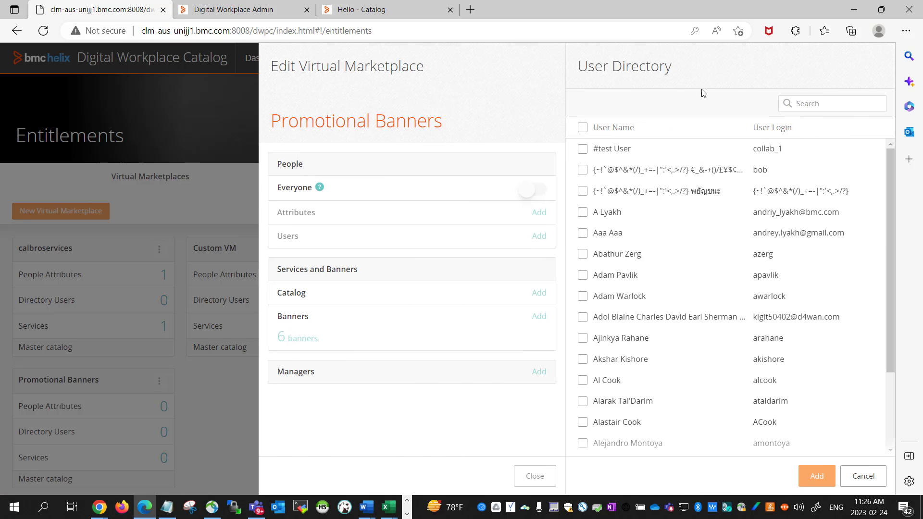
{"action": "left_click", "coordinate": [863, 476]}
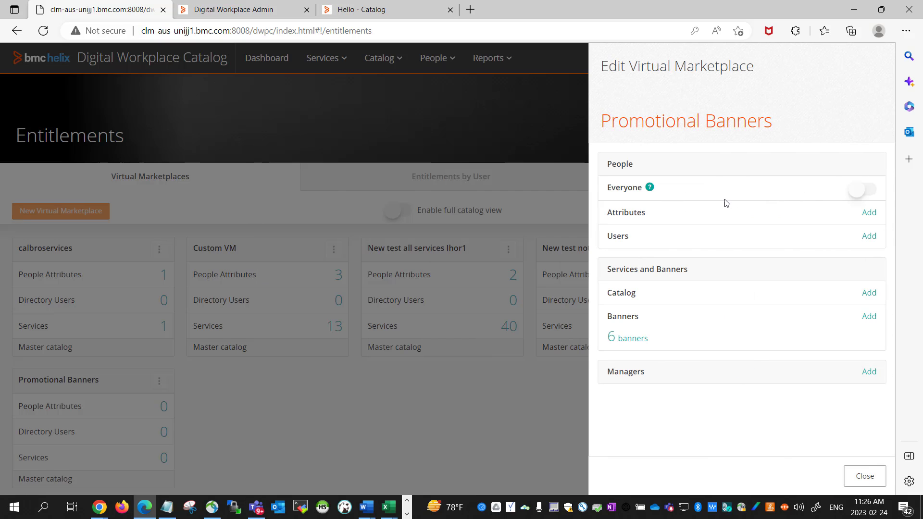
Switch on the Everyone toggle and close the Edit Virtual Marketplace panel.
{"action": "left_click", "coordinate": [860, 190]}
{"action": "left_click", "coordinate": [872, 192]}
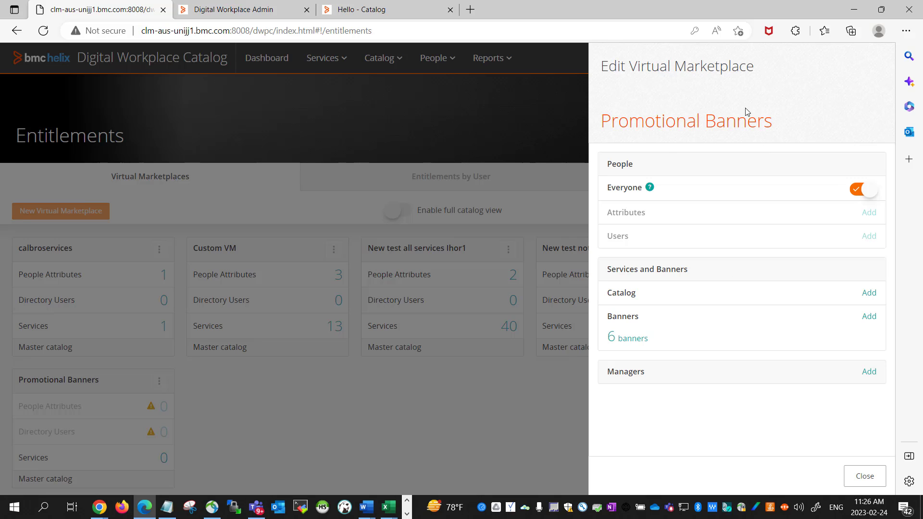
{"action": "left_click", "coordinate": [873, 477]}
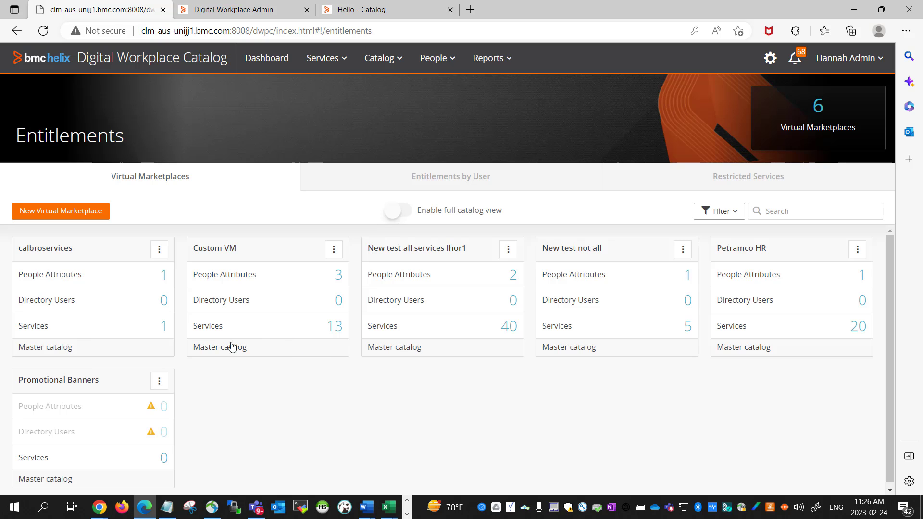
{"action": "scroll", "coordinate": [222, 459], "scroll_direction": "down", "scroll_amount": 1}
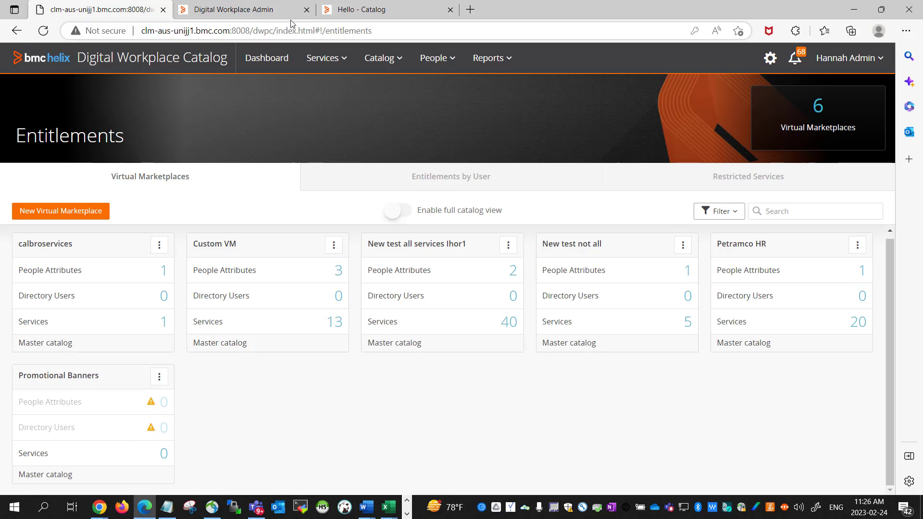
{"action": "left_click", "coordinate": [235, 10]}
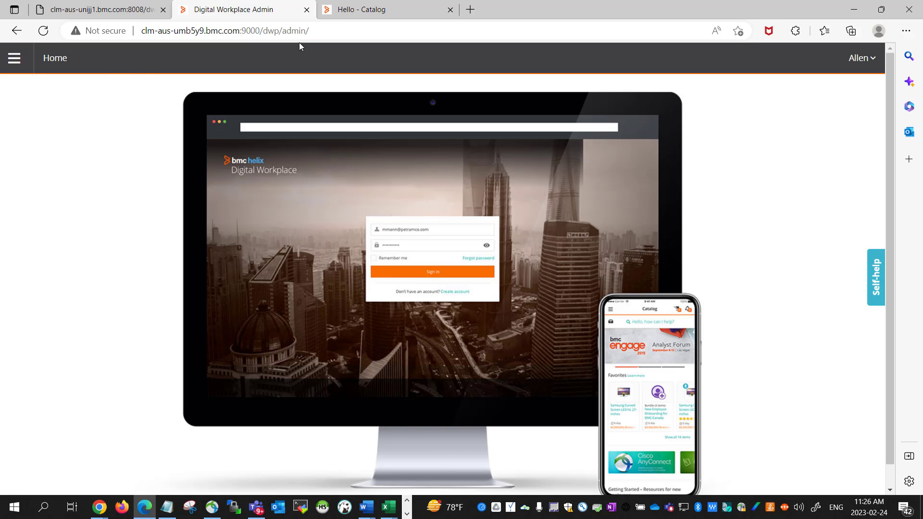
Go to Service Requests > Catalog Sections from the admin hamburger menu.
{"action": "left_click", "coordinate": [14, 58]}
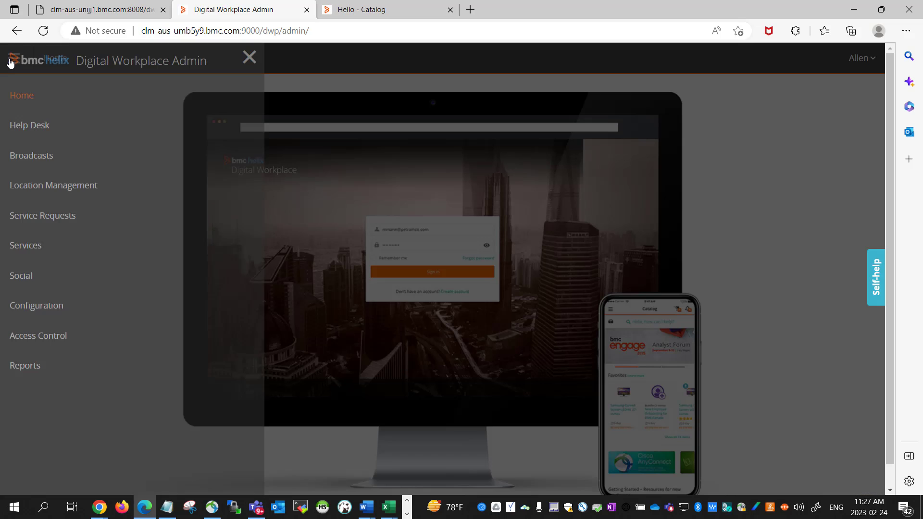
{"action": "left_click", "coordinate": [59, 217]}
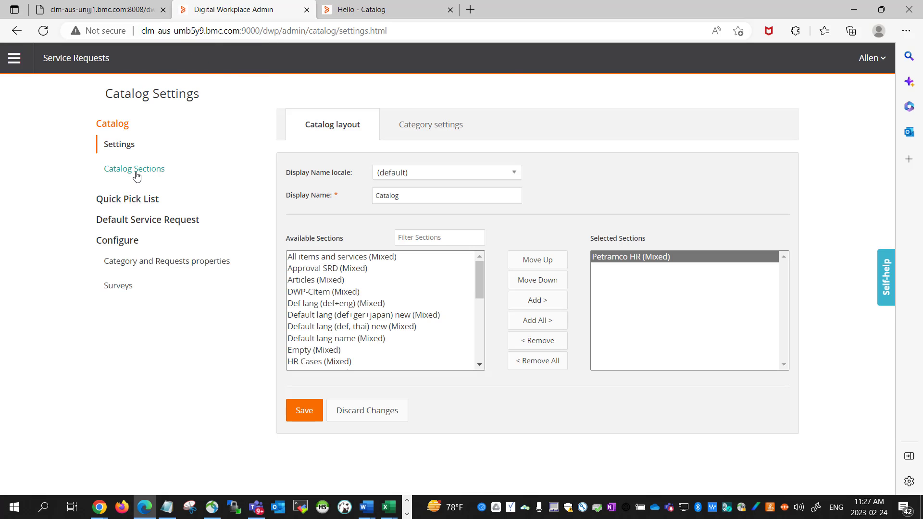
{"action": "left_click", "coordinate": [136, 172]}
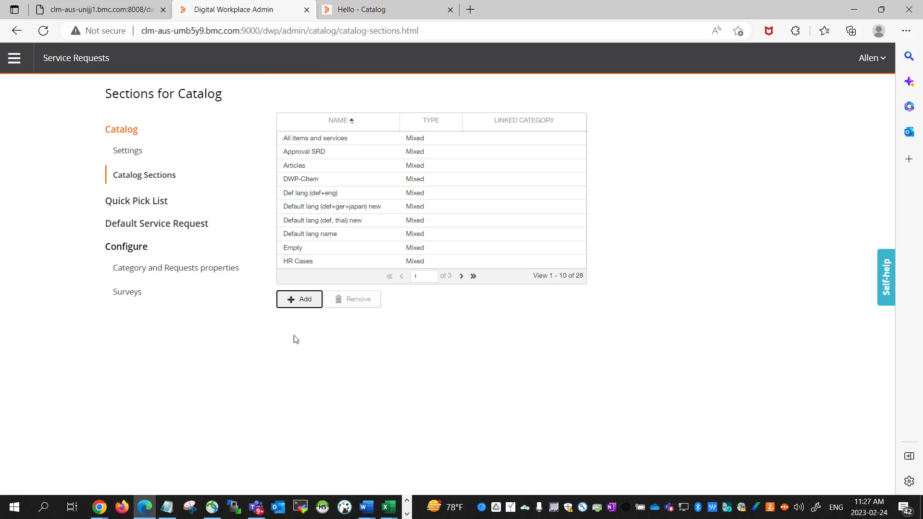
Start a new Banners-type section named Hero Banners and add Hero Banner 1.
{"action": "left_click", "coordinate": [296, 305]}
{"action": "scroll", "coordinate": [216, 389], "scroll_direction": "down", "scroll_amount": 4}
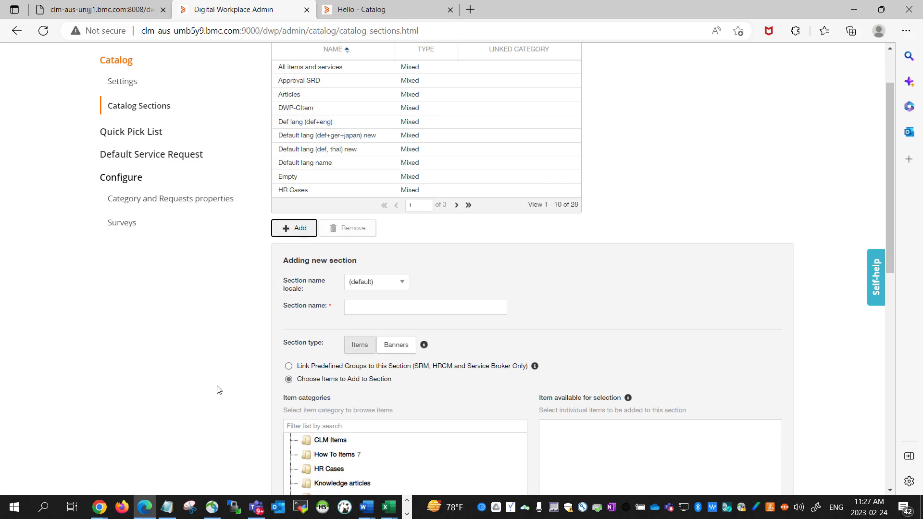
{"action": "left_click", "coordinate": [400, 216]}
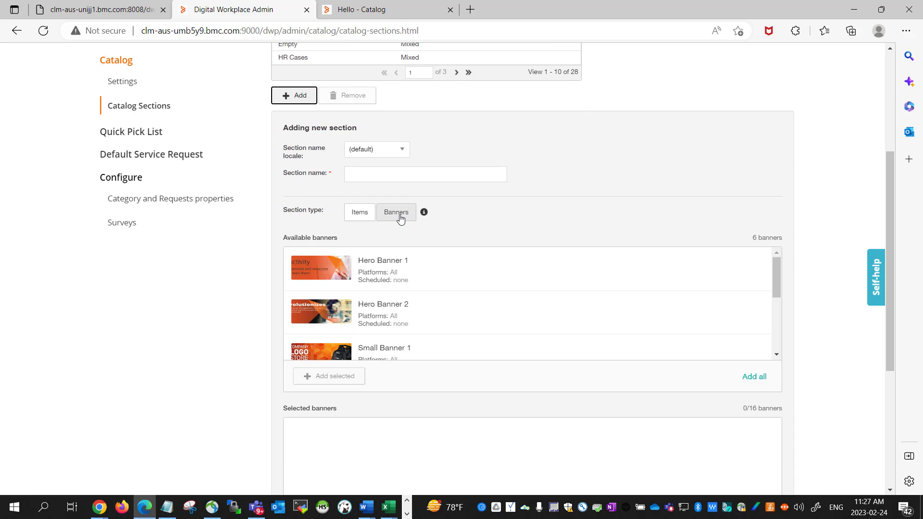
{"action": "left_click", "coordinate": [459, 176]}
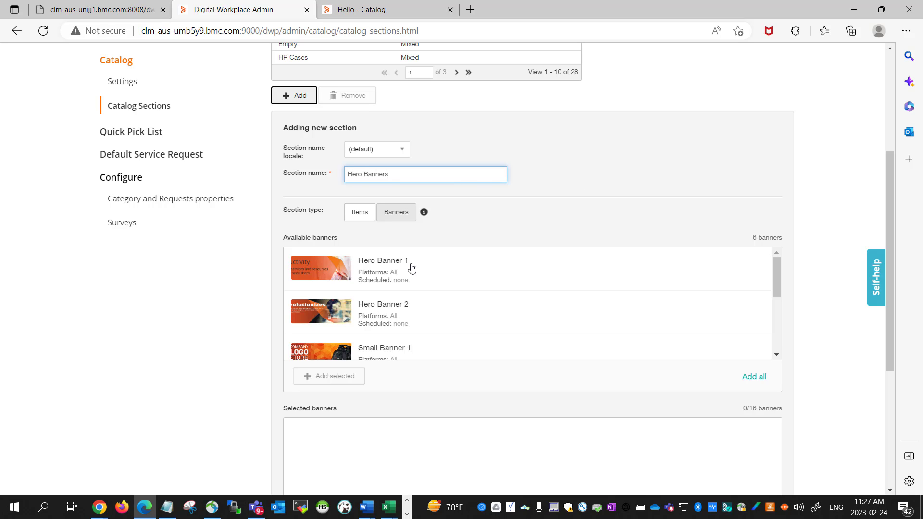
{"action": "left_click", "coordinate": [365, 270]}
{"action": "scroll", "coordinate": [371, 342], "scroll_direction": "down", "scroll_amount": 1}
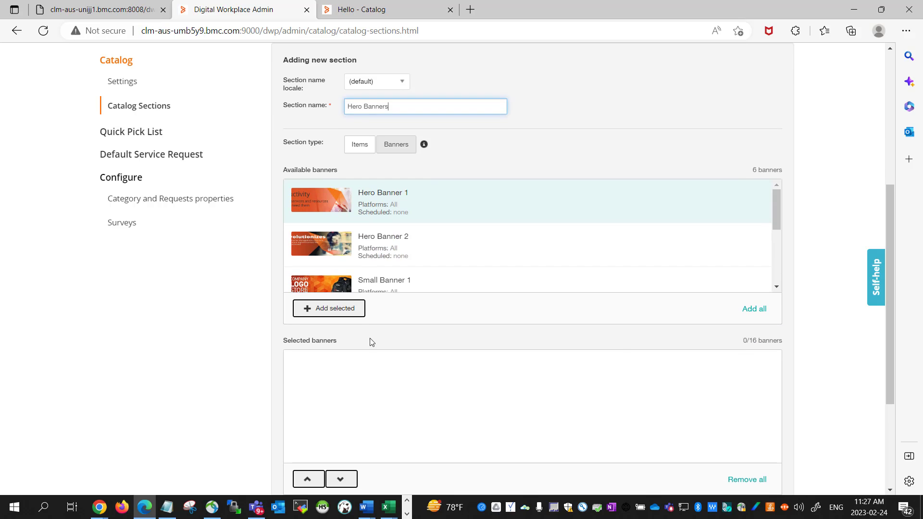
{"action": "left_click", "coordinate": [335, 309]}
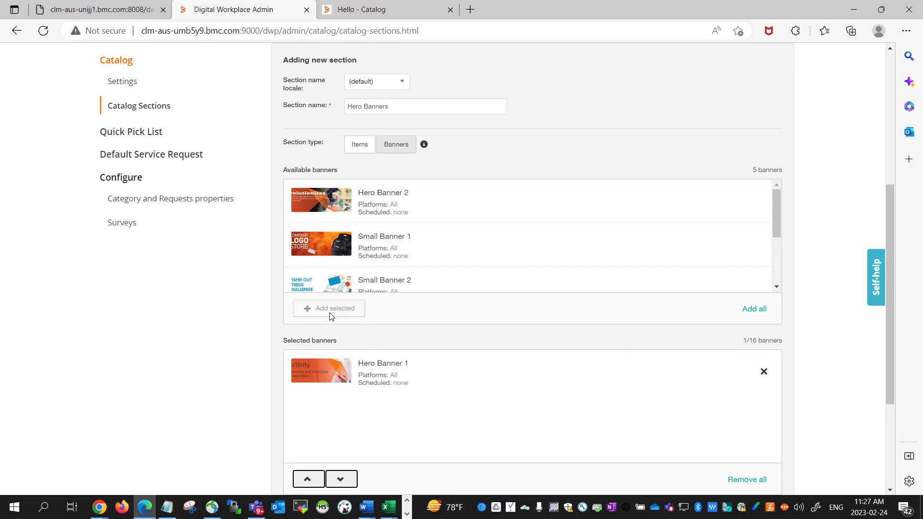
Add Hero Banner 2, choose Large (Hero) banner size, and save the section.
{"action": "left_click", "coordinate": [391, 201]}
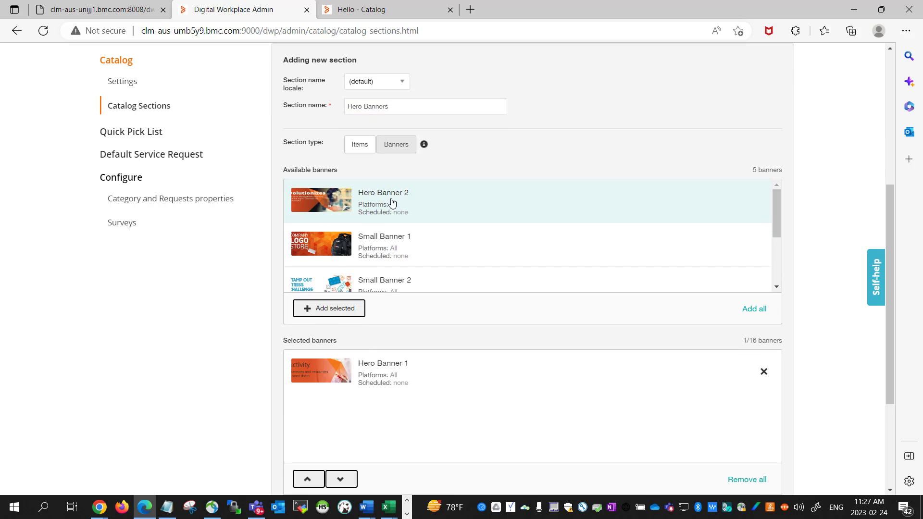
{"action": "left_click", "coordinate": [325, 310]}
{"action": "scroll", "coordinate": [226, 370], "scroll_direction": "down", "scroll_amount": 3}
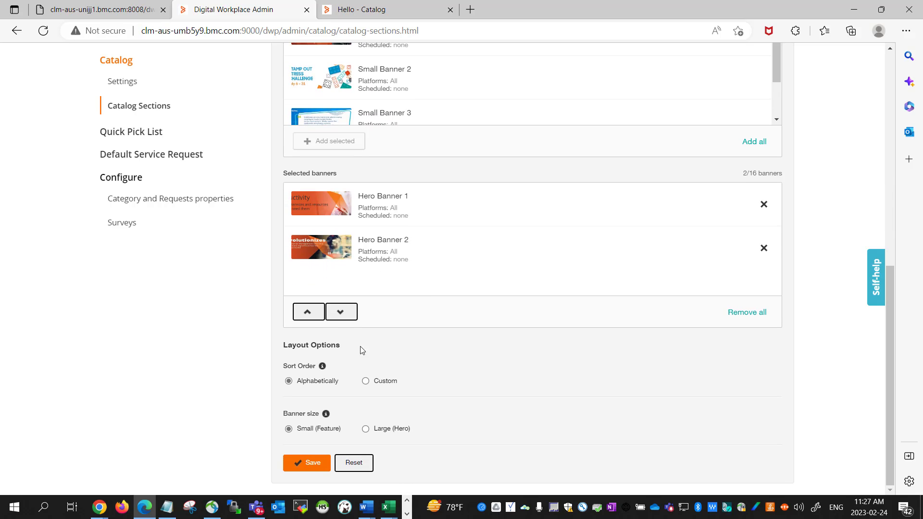
{"action": "left_click", "coordinate": [366, 431]}
{"action": "mouse_move", "coordinate": [325, 414]}
{"action": "left_click", "coordinate": [306, 464]}
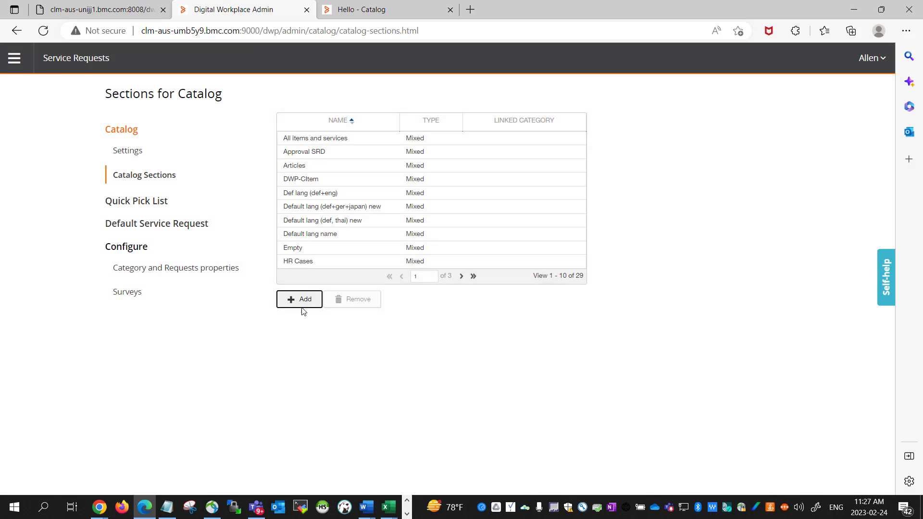
Start a new Banners-type section named Small Promotional Banners.
{"action": "left_click", "coordinate": [302, 299]}
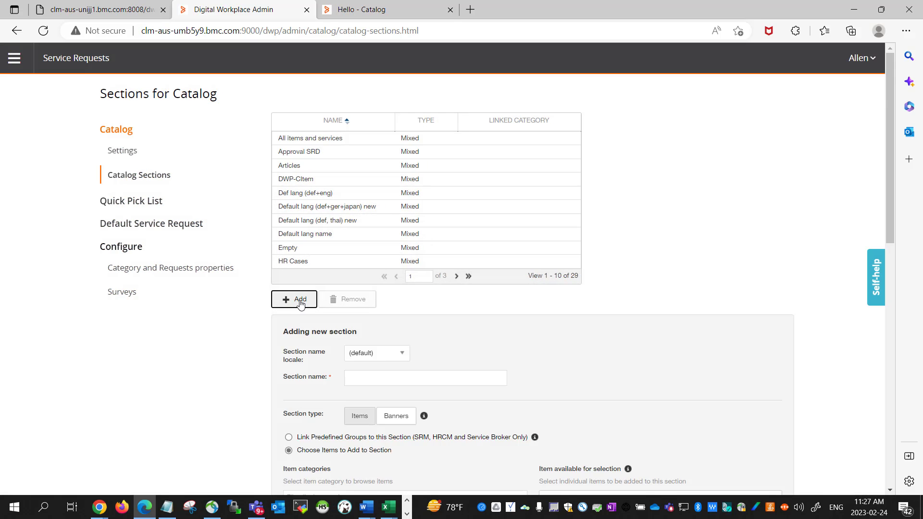
{"action": "scroll", "coordinate": [212, 376], "scroll_direction": "down", "scroll_amount": 3}
{"action": "left_click", "coordinate": [374, 242]}
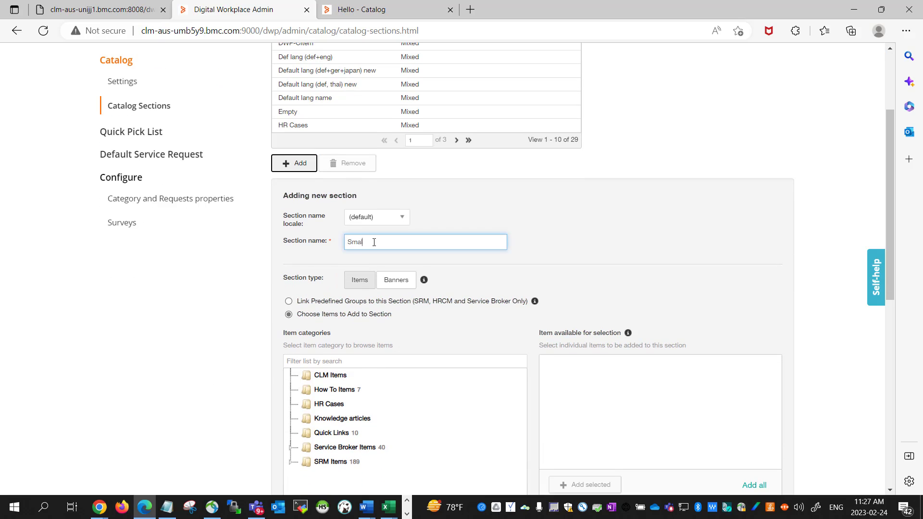
{"action": "left_click", "coordinate": [405, 286]}
{"action": "scroll", "coordinate": [808, 322], "scroll_direction": "down", "scroll_amount": 2}
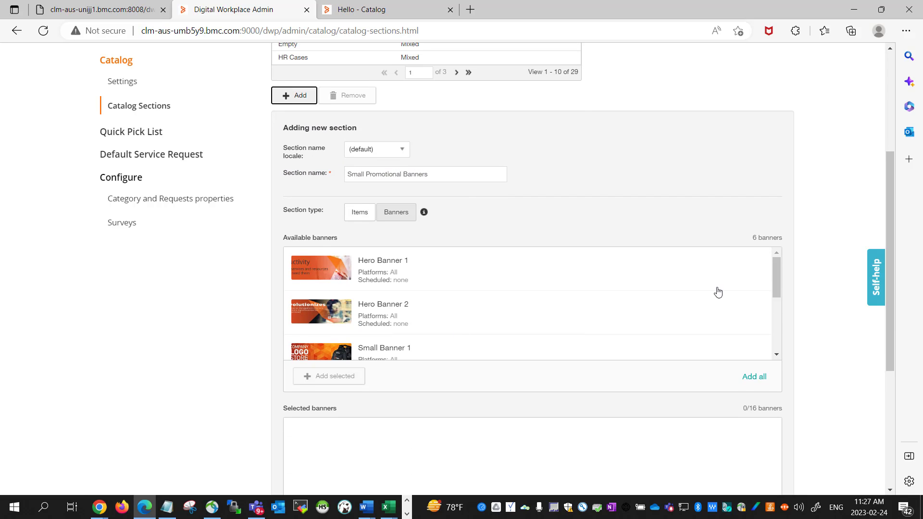
{"action": "left_click_drag", "start_coordinate": [779, 273], "coordinate": [777, 284]}
Add Small Banners 1 through 4, keep Small (Feature) size, and save the section.
{"action": "left_click", "coordinate": [386, 317]}
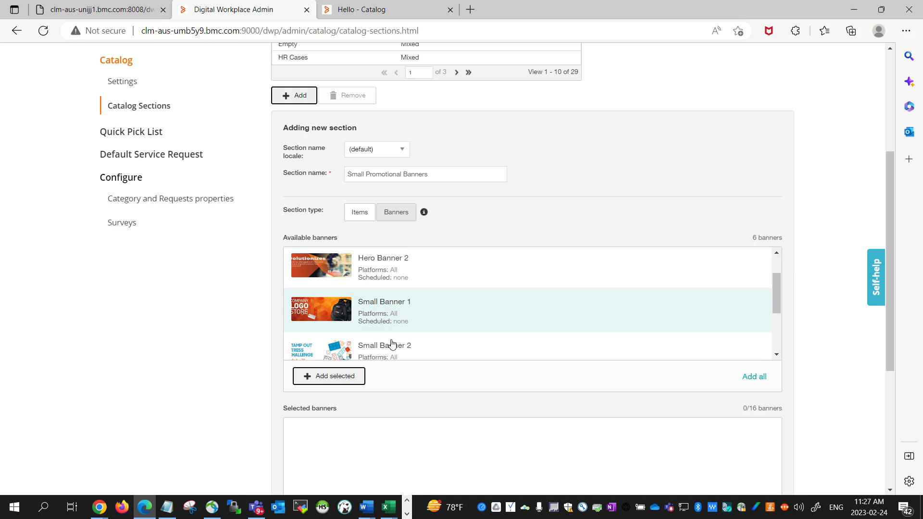
{"action": "left_click", "coordinate": [332, 377]}
{"action": "left_click", "coordinate": [370, 321]}
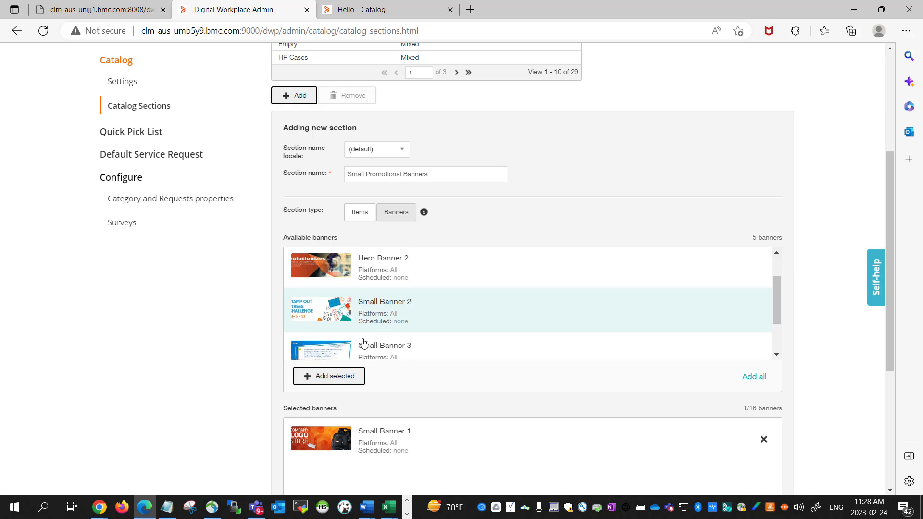
{"action": "left_click", "coordinate": [344, 377]}
{"action": "left_click", "coordinate": [381, 325]}
{"action": "left_click", "coordinate": [352, 377]}
{"action": "left_click", "coordinate": [373, 350]}
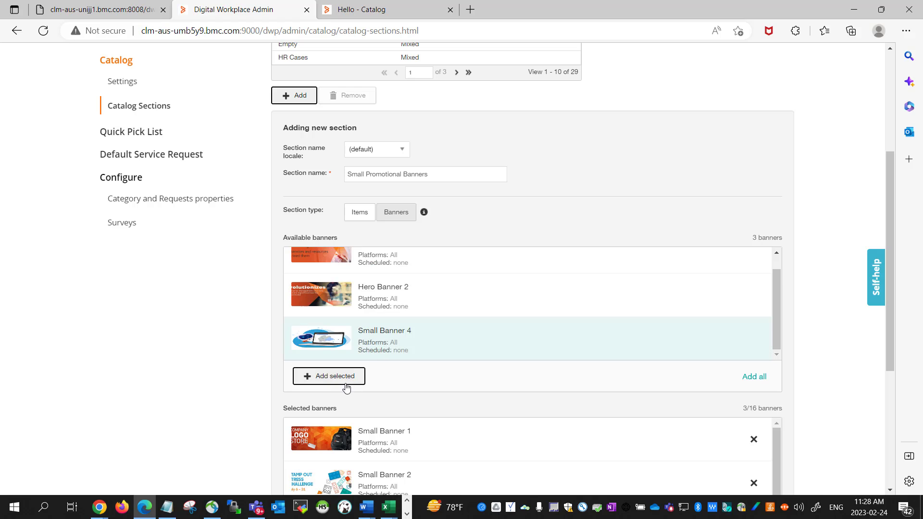
{"action": "left_click", "coordinate": [346, 381]}
{"action": "scroll", "coordinate": [748, 383], "scroll_direction": "down", "scroll_amount": 5}
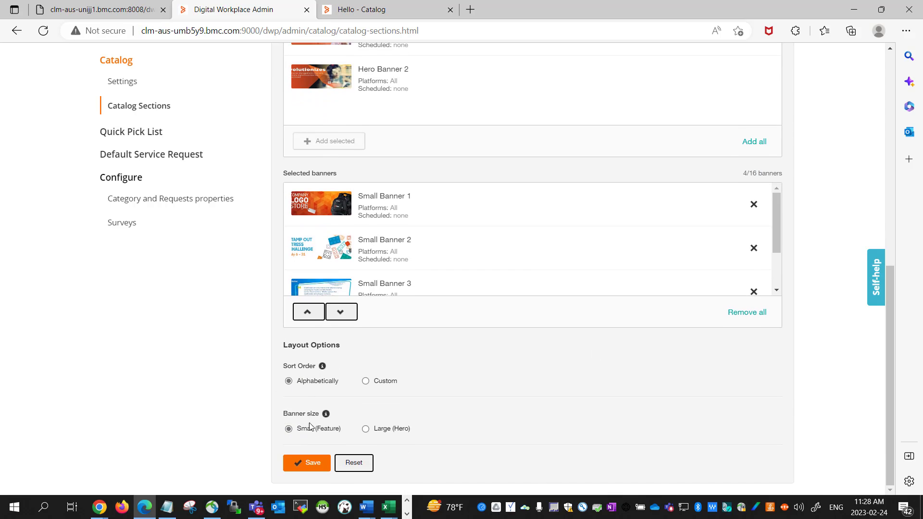
{"action": "left_click", "coordinate": [313, 463]}
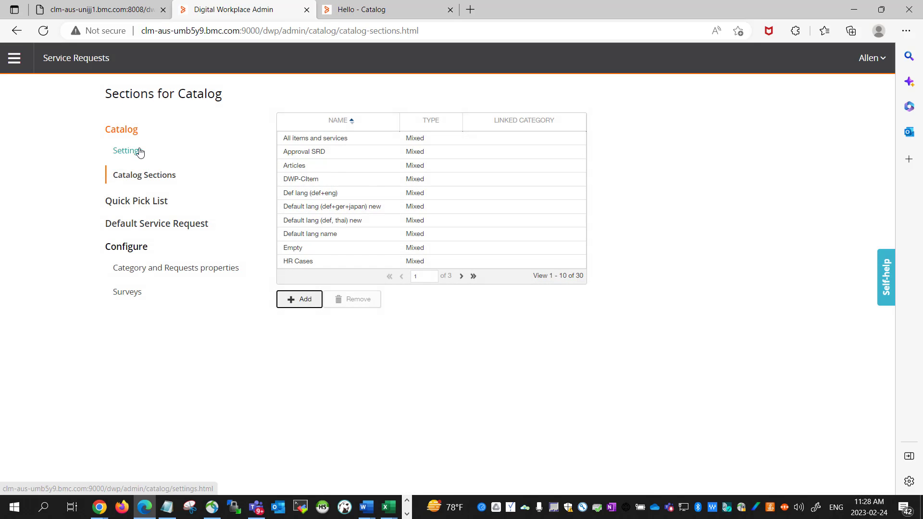
In Catalog Settings, add Small Promotional Banners to the Selected Sections.
{"action": "left_click", "coordinate": [139, 152]}
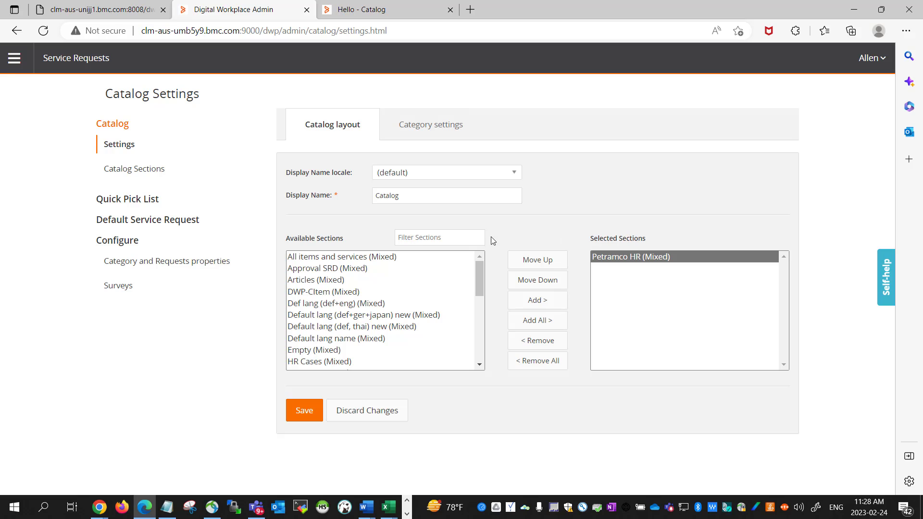
{"action": "left_click", "coordinate": [481, 267]}
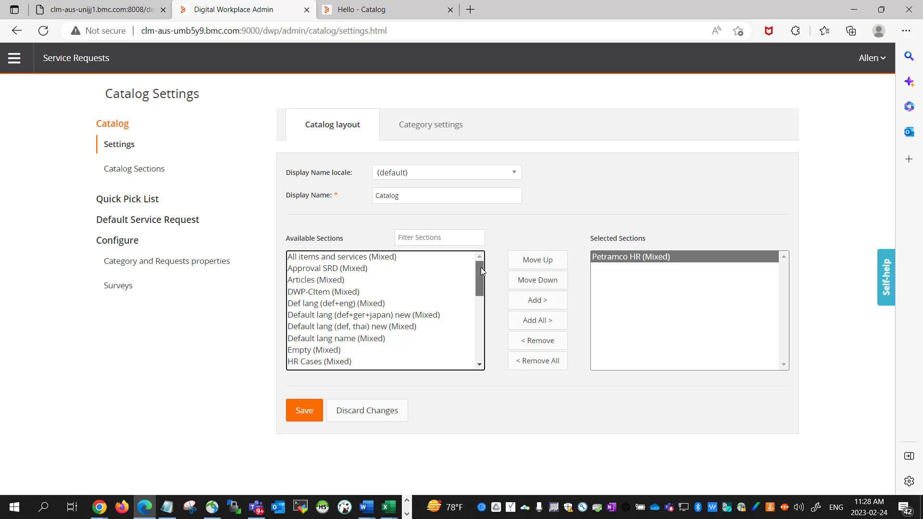
{"action": "left_click_drag", "start_coordinate": [480, 267], "coordinate": [474, 336]}
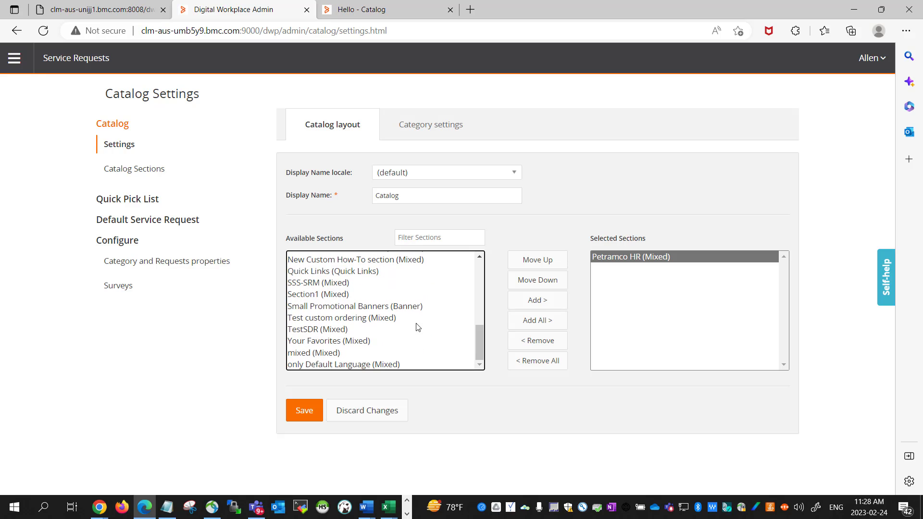
{"action": "left_click", "coordinate": [383, 307]}
{"action": "left_click", "coordinate": [534, 302]}
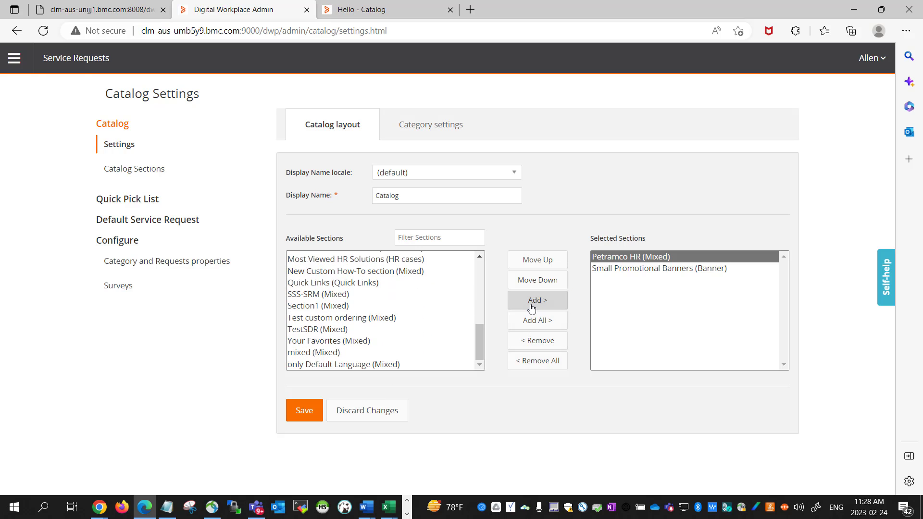
Add Hero Banners, move it to the top of the layout, and save.
{"action": "left_click_drag", "start_coordinate": [477, 341], "coordinate": [479, 287]}
{"action": "left_click", "coordinate": [373, 355]}
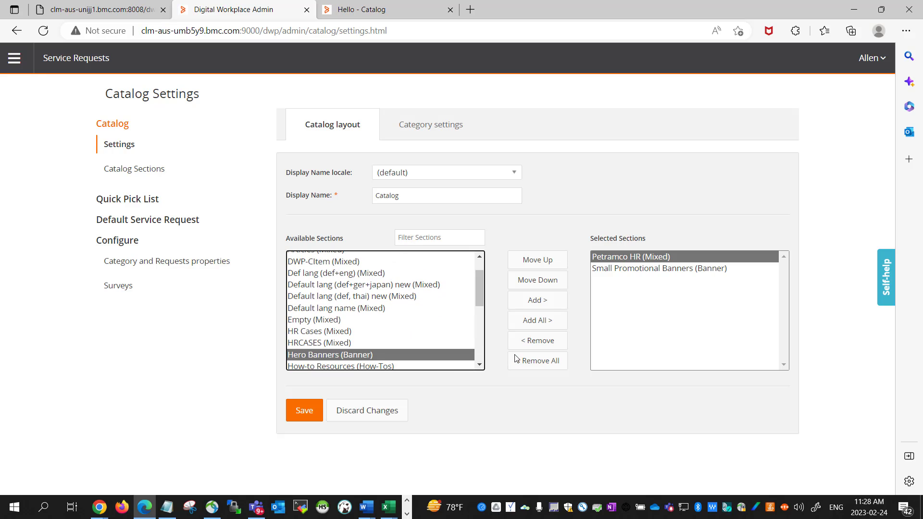
{"action": "left_click", "coordinate": [537, 301]}
{"action": "left_click", "coordinate": [547, 265]}
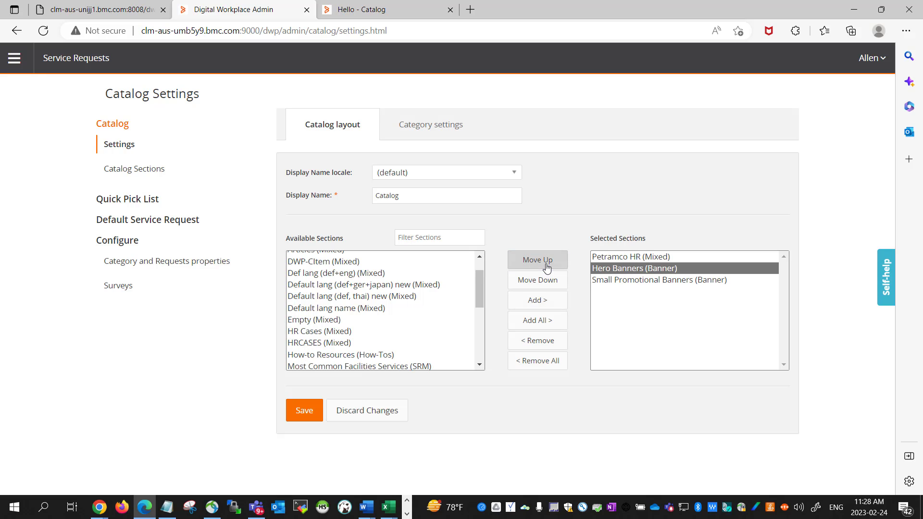
{"action": "left_click", "coordinate": [547, 265]}
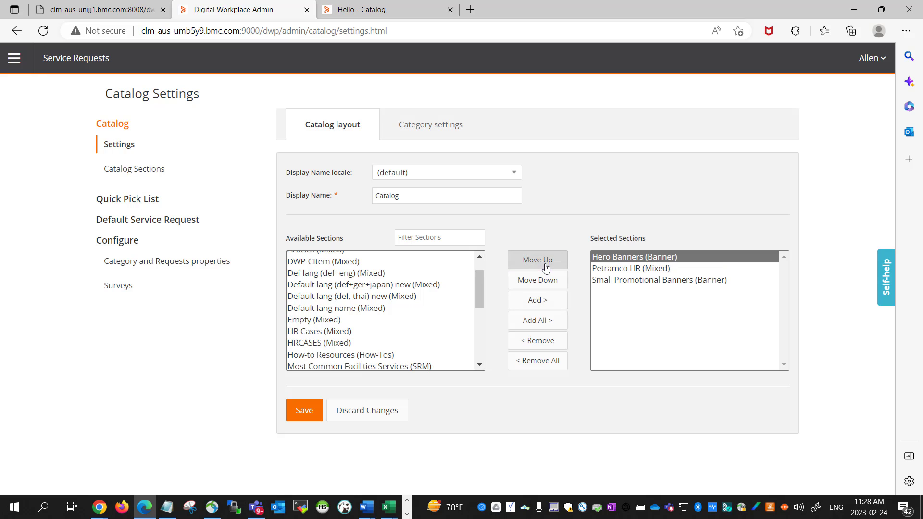
{"action": "left_click", "coordinate": [303, 411]}
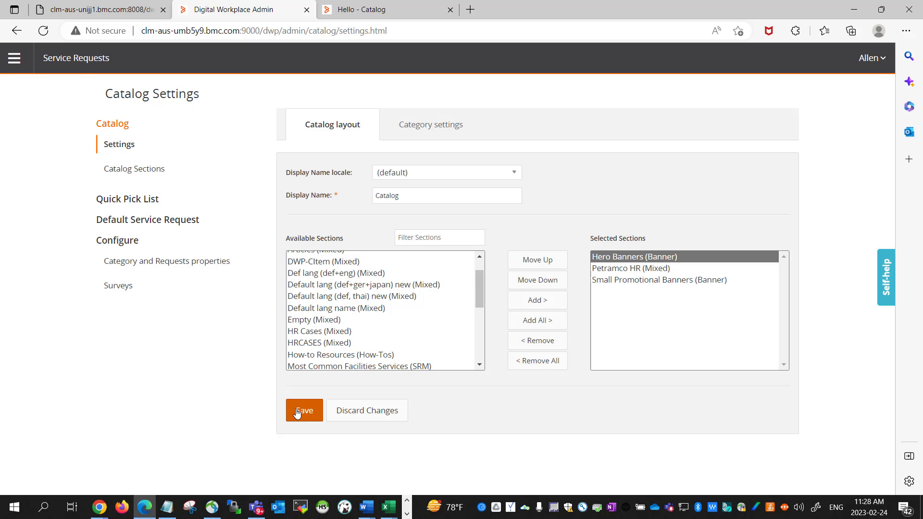
{"action": "left_click", "coordinate": [297, 412]}
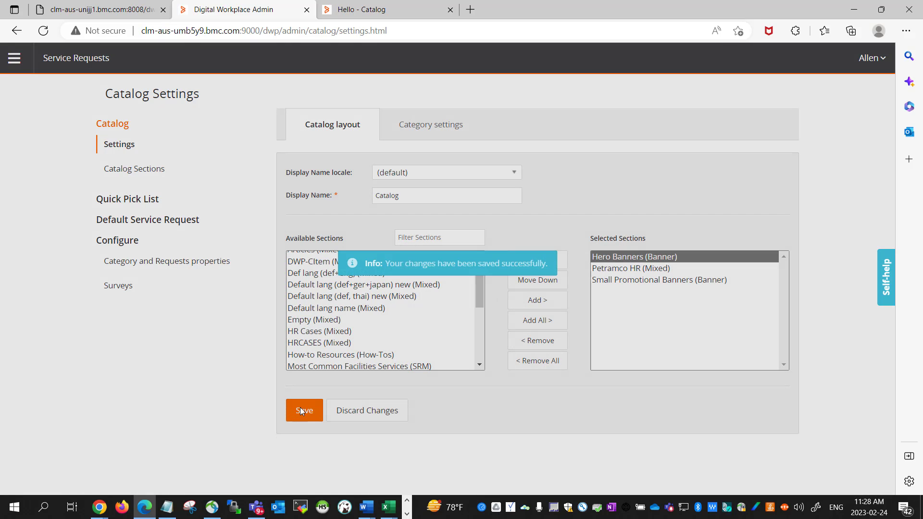
Refresh the Hello - Catalog page with F5 and scroll through the new hero and small banners.
{"action": "left_click", "coordinate": [368, 10]}
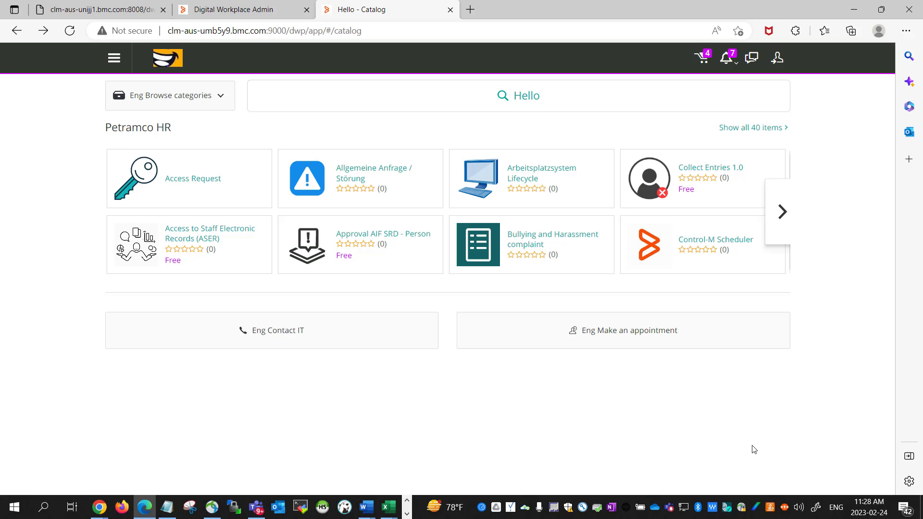
{"action": "key", "text": "F5"}
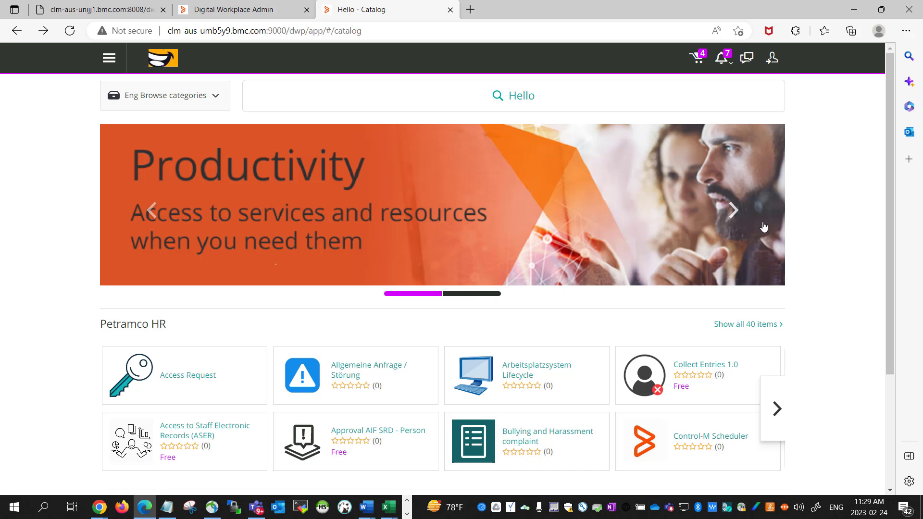
{"action": "scroll", "coordinate": [837, 185], "scroll_direction": "down", "scroll_amount": 3}
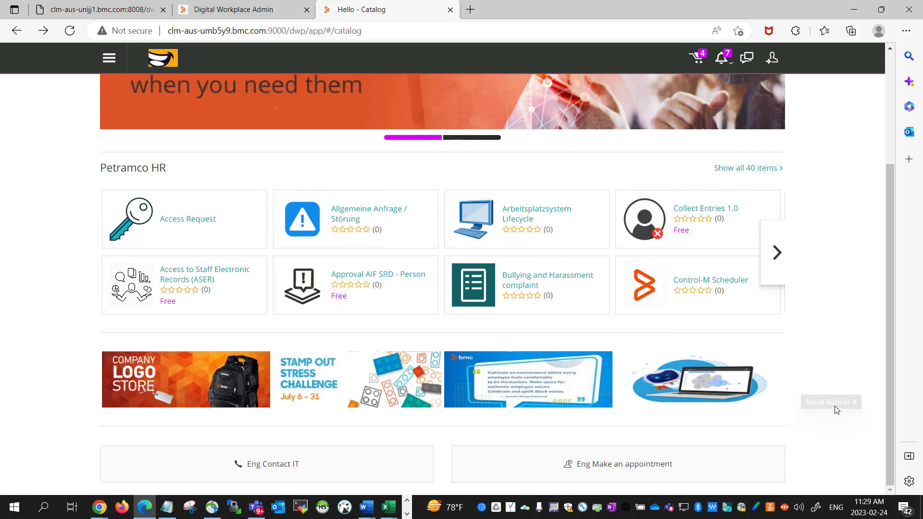
{"action": "scroll", "coordinate": [839, 435], "scroll_direction": "up", "scroll_amount": 3}
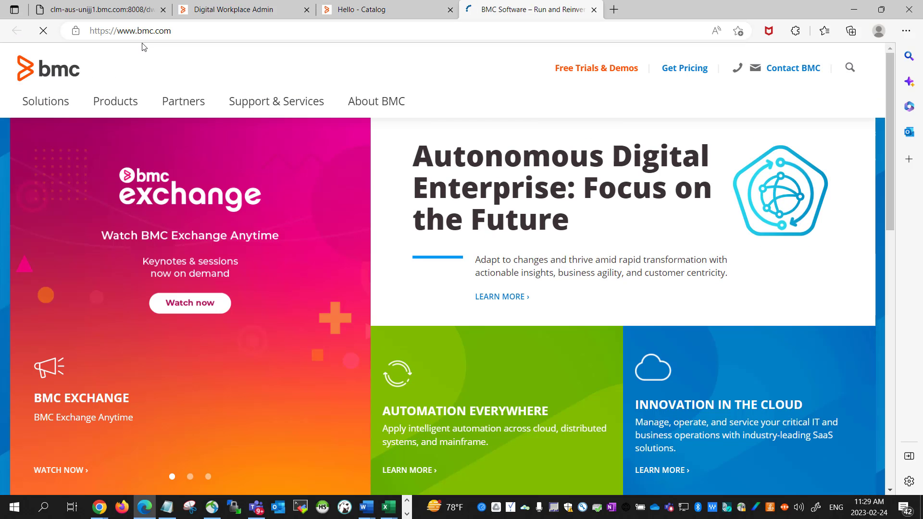
Advance the hero carousel and confirm IT Revolutionizes opens the Access Request checkout.
{"action": "left_click", "coordinate": [365, 9]}
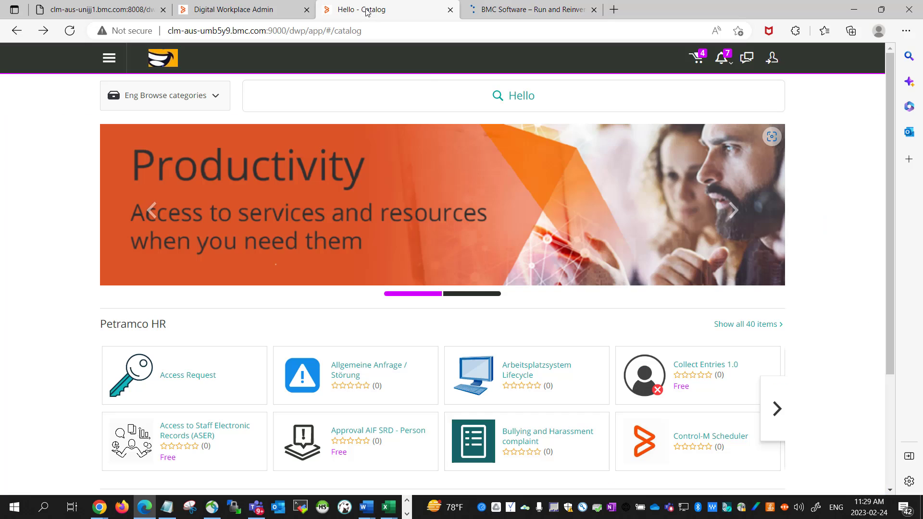
{"action": "left_click", "coordinate": [732, 211]}
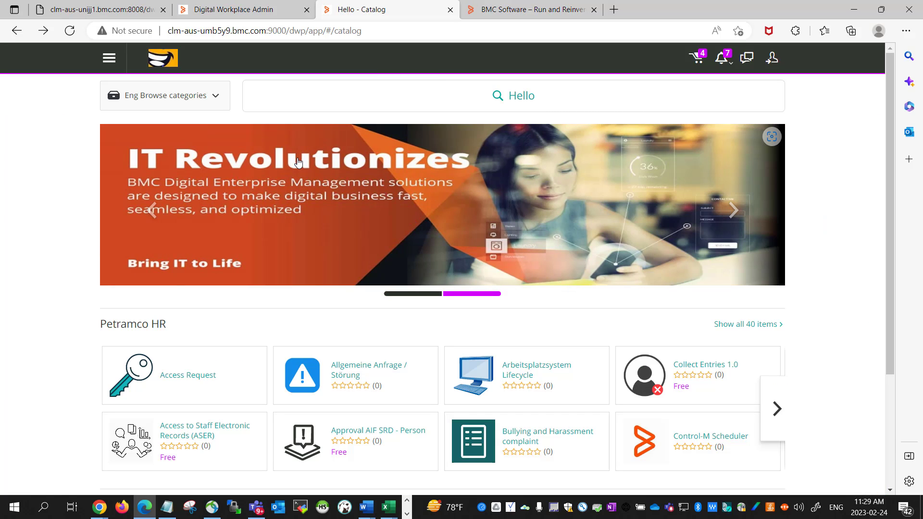
{"action": "left_click", "coordinate": [298, 215]}
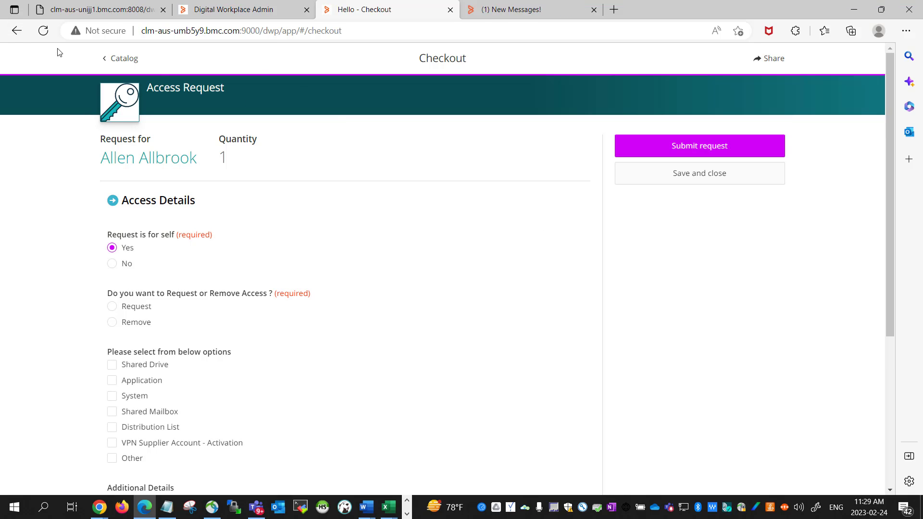
{"action": "left_click", "coordinate": [16, 31]}
Confirm the Company Logo Store banner opens bmc.com, then return to the Catalog tab.
{"action": "scroll", "coordinate": [159, 337], "scroll_direction": "down", "scroll_amount": 3}
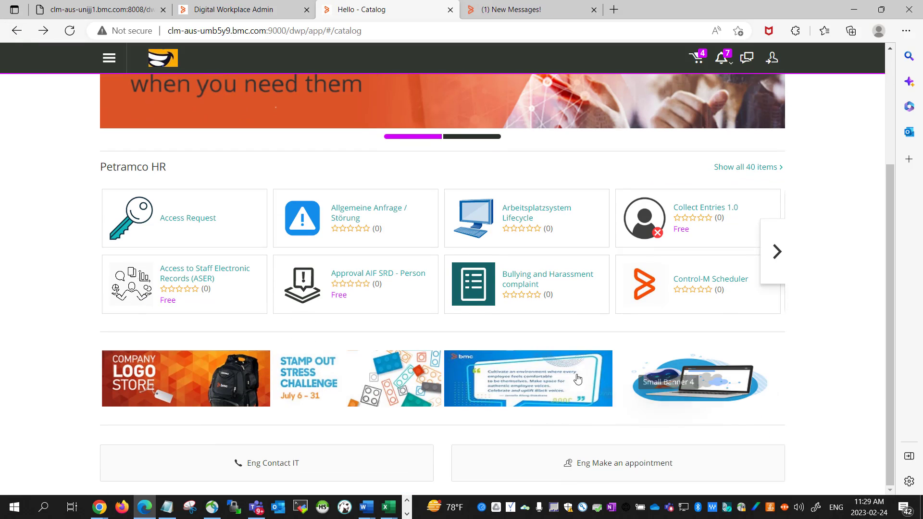
{"action": "left_click", "coordinate": [219, 395]}
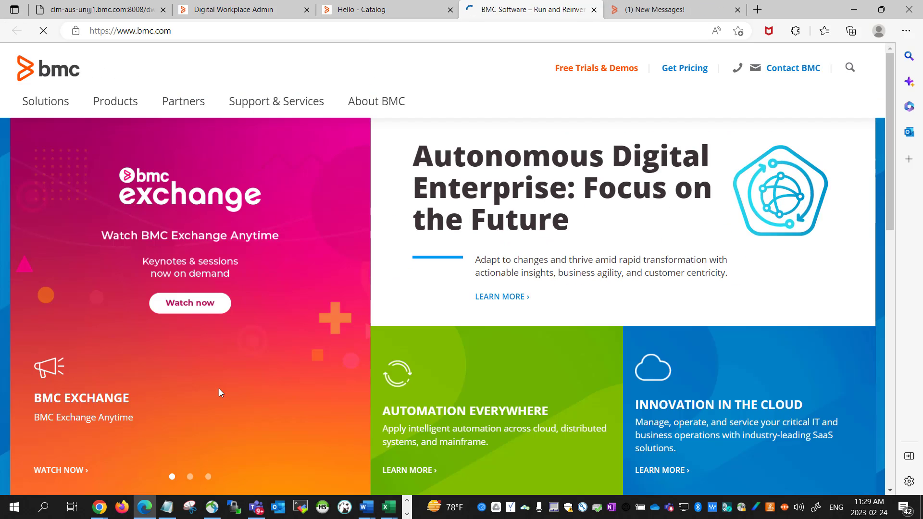
{"action": "left_click", "coordinate": [379, 9]}
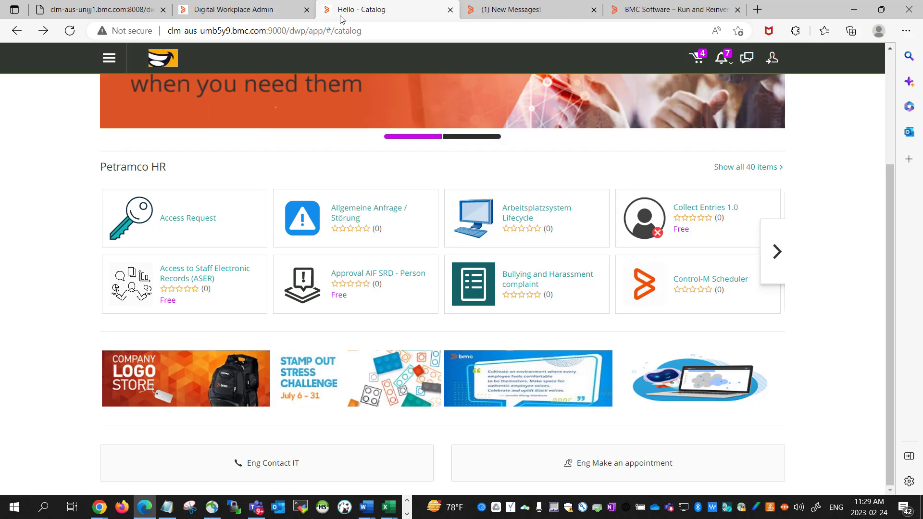
{"action": "scroll", "coordinate": [714, 257], "scroll_direction": "up", "scroll_amount": 3}
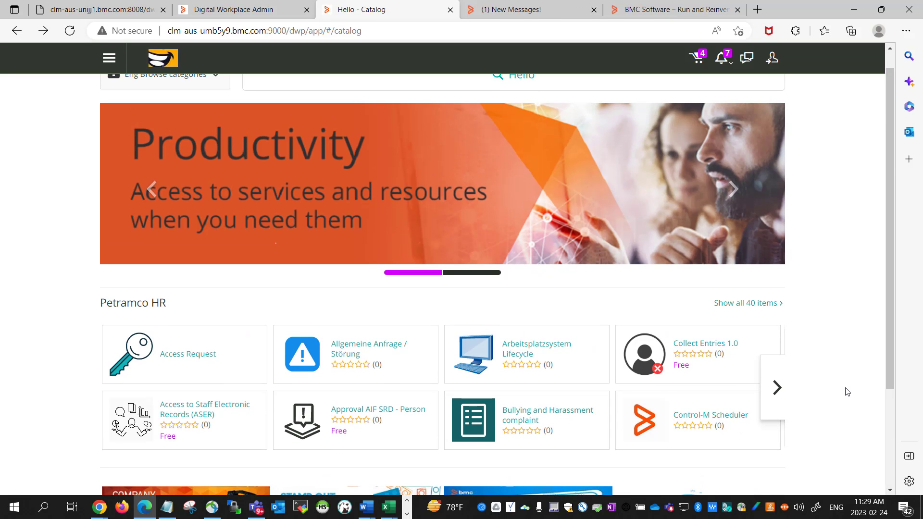